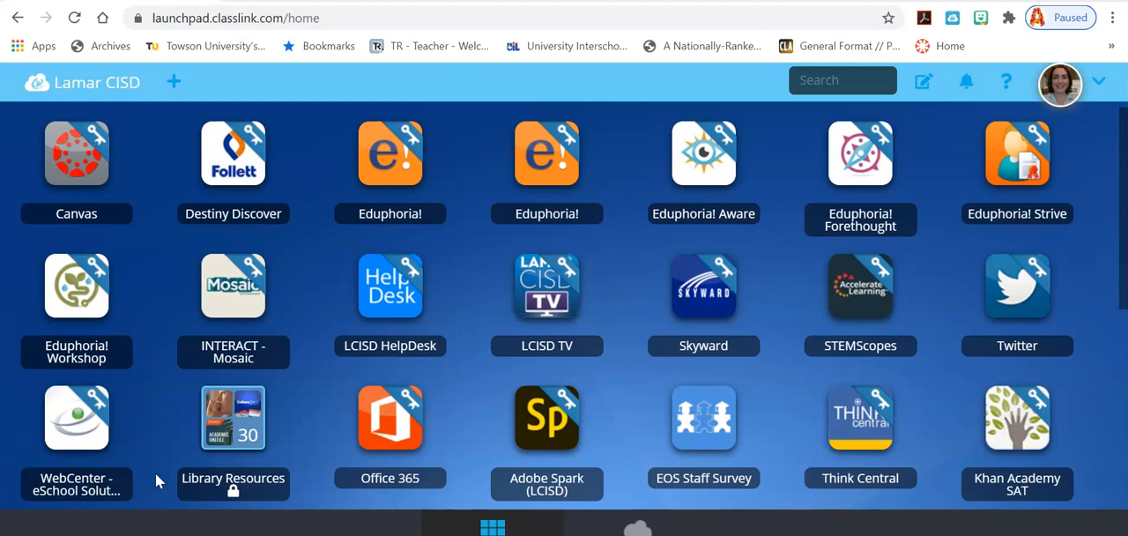
Step: Open Office 365 from the launchpad and create a new blank Word document
left_click(348, 432)
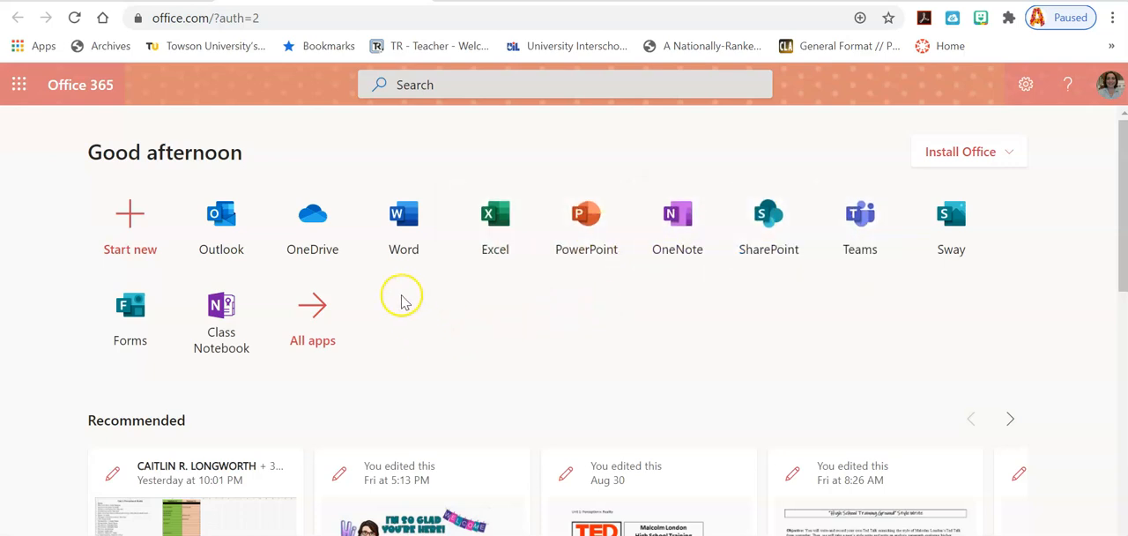
left_click(405, 251)
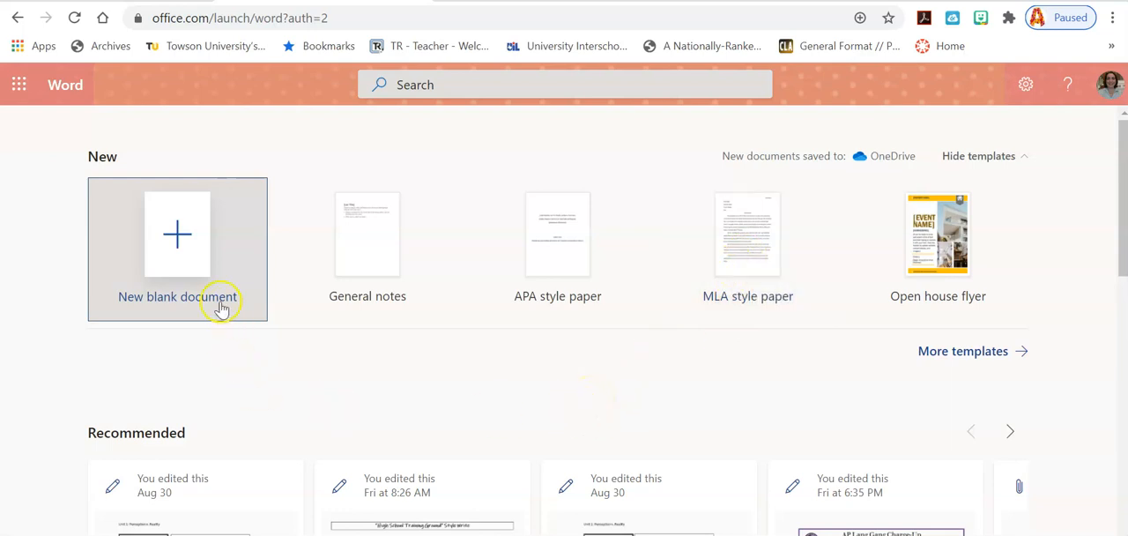
left_click(177, 260)
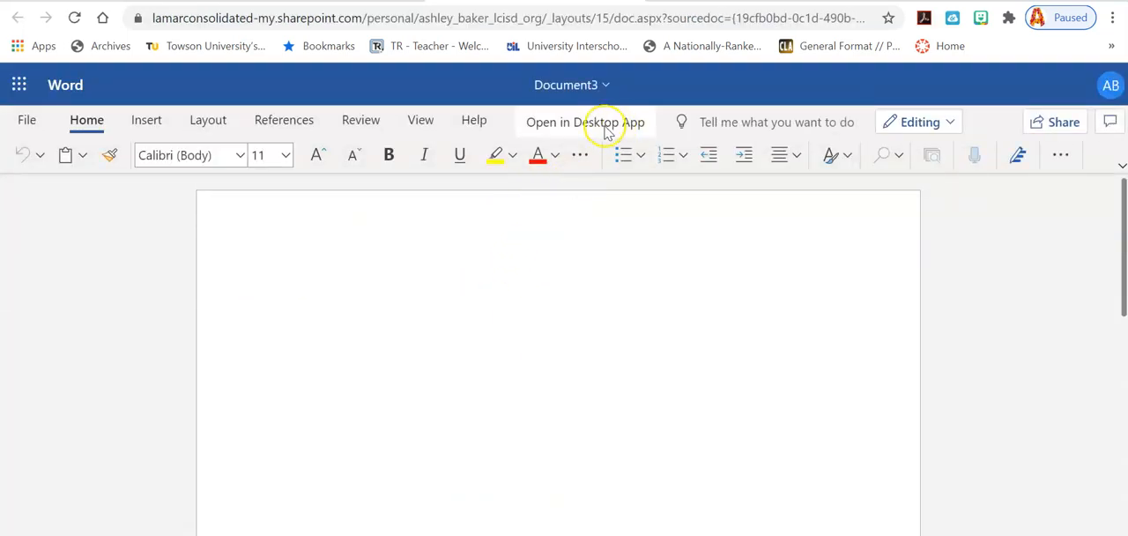
Step: Rename the document as MLA Format Template
left_click(589, 91)
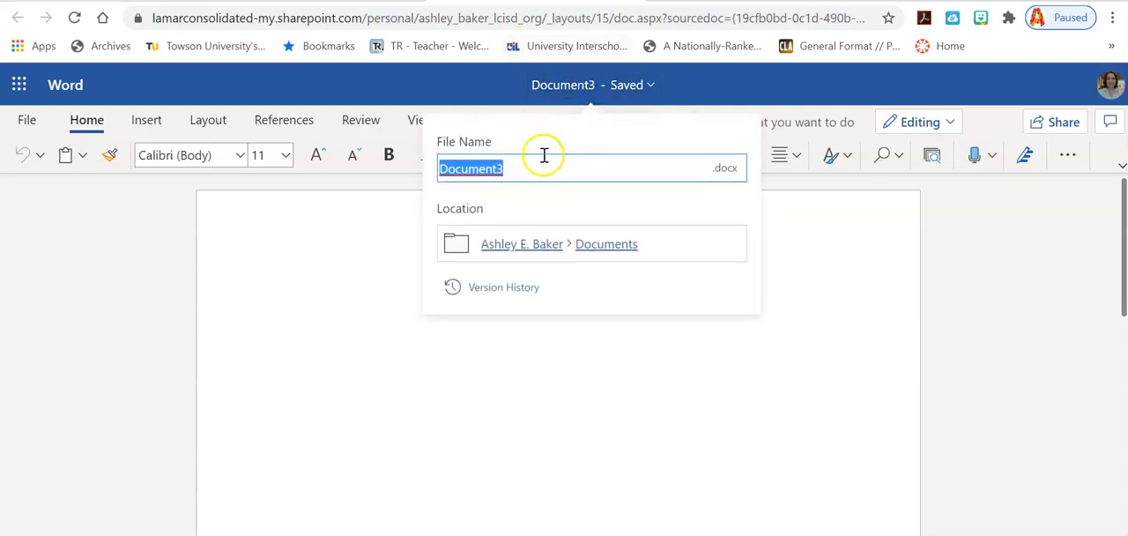
key("BackSpace")
type("MLA Format Template")
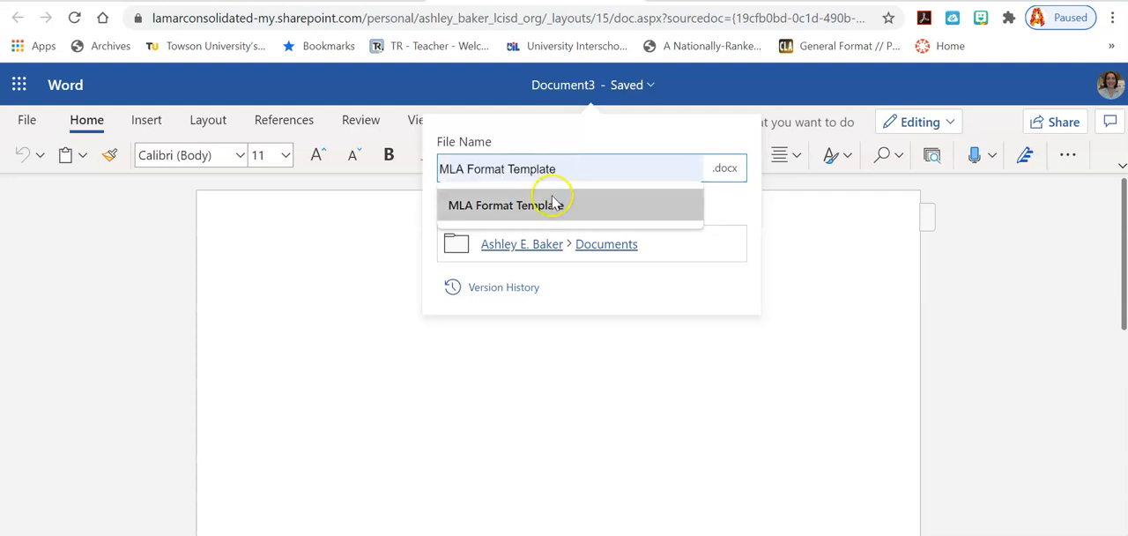
left_click(555, 203)
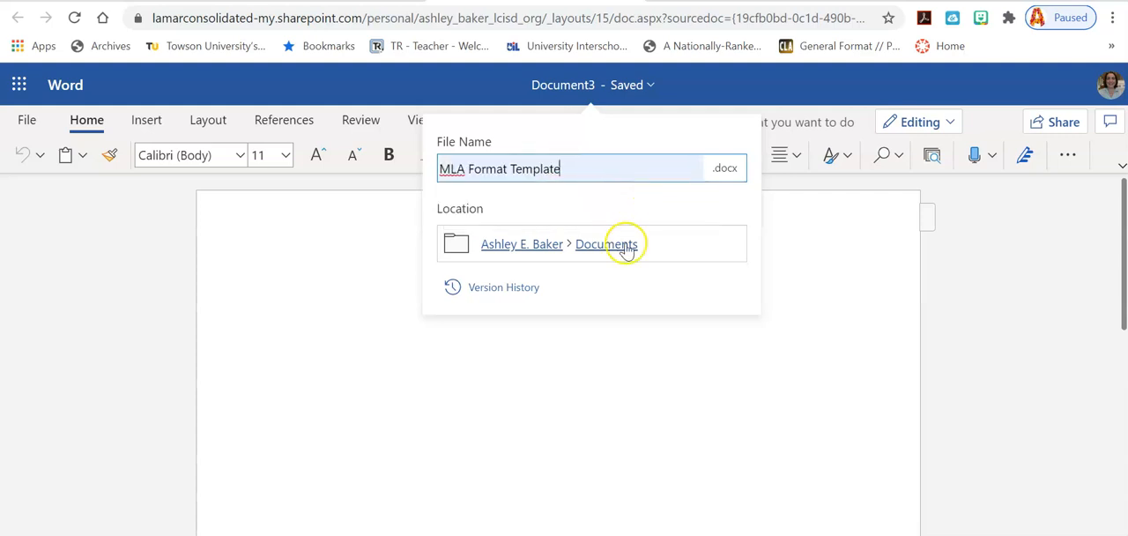
left_click(615, 363)
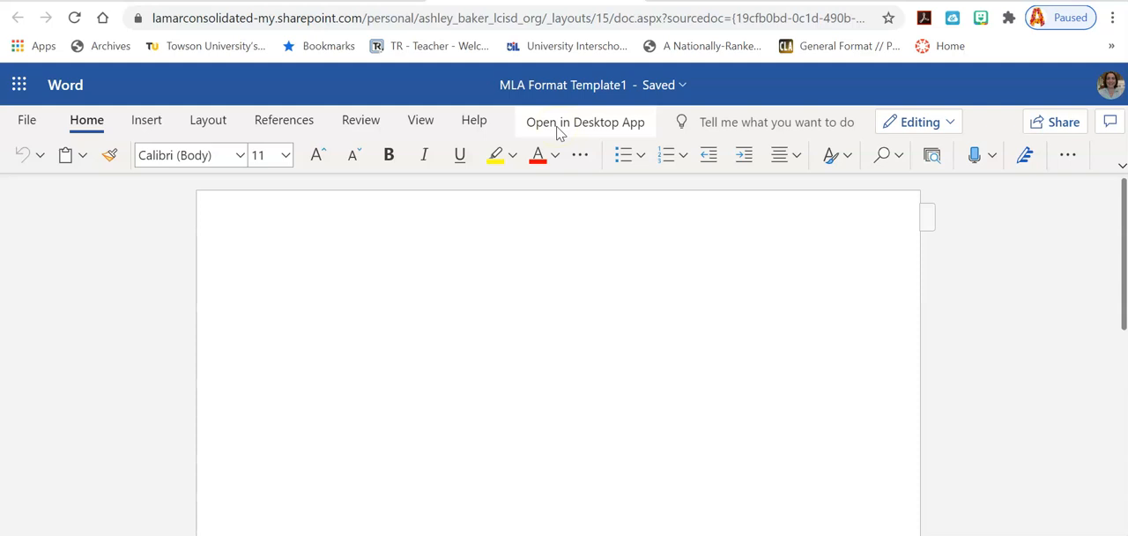
Step: Set the line spacing of the blank document's body to 2
left_click(608, 264)
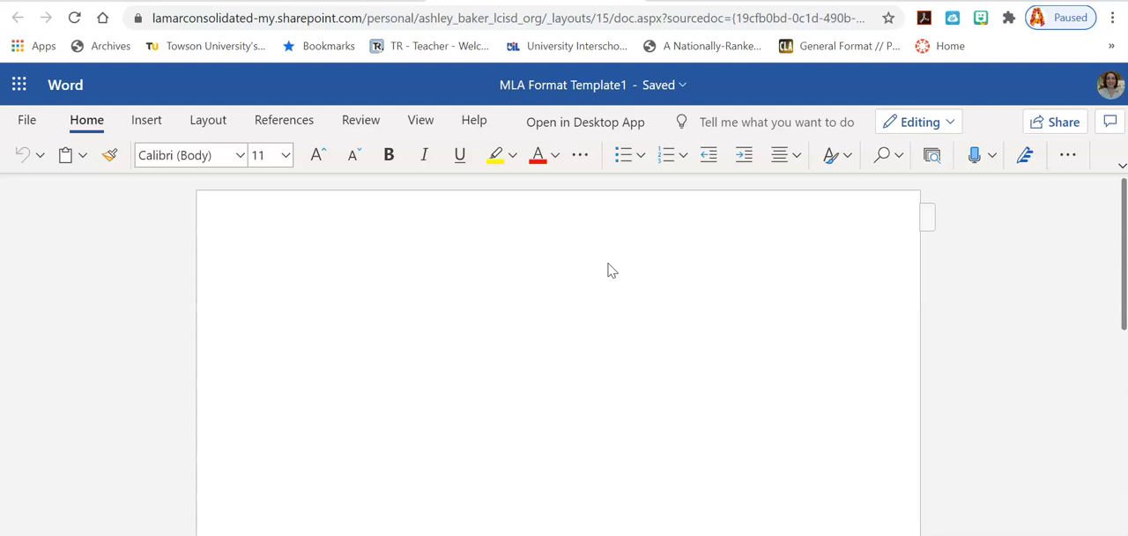
left_click(591, 266)
left_click(1069, 162)
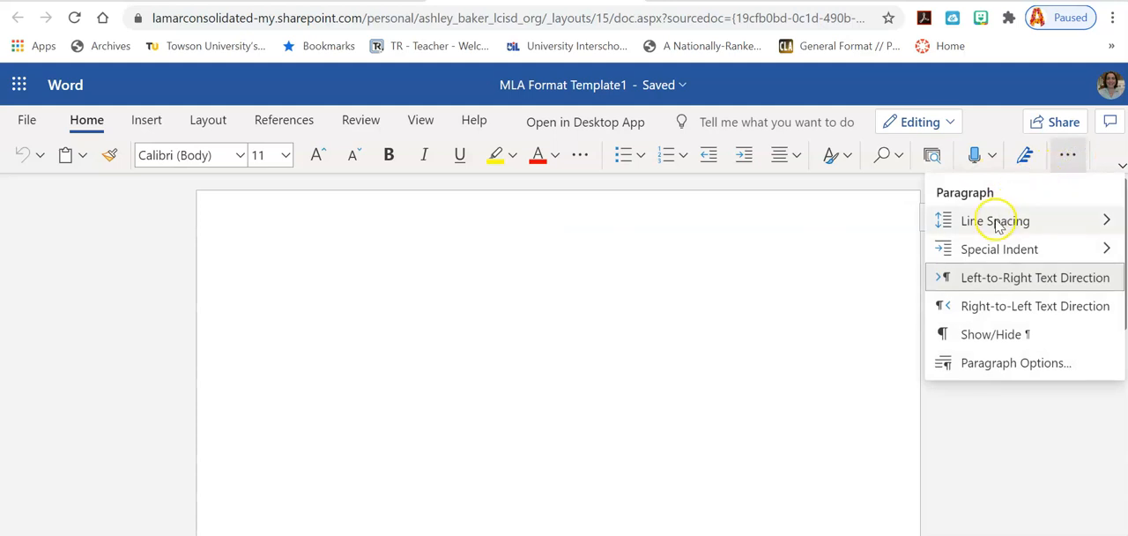
mouse_move(998, 225)
left_click(756, 343)
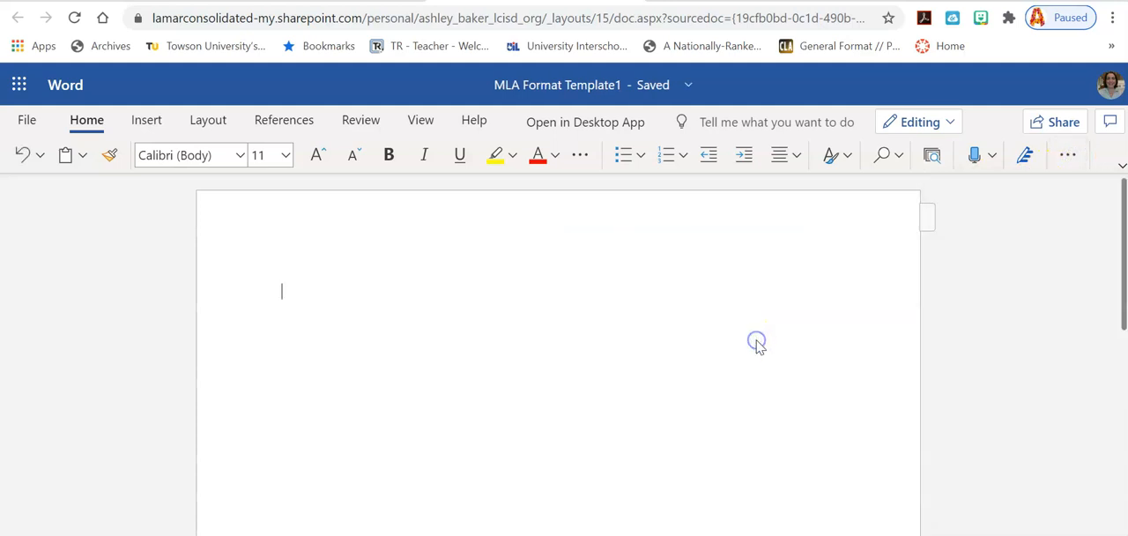
left_click(1068, 159)
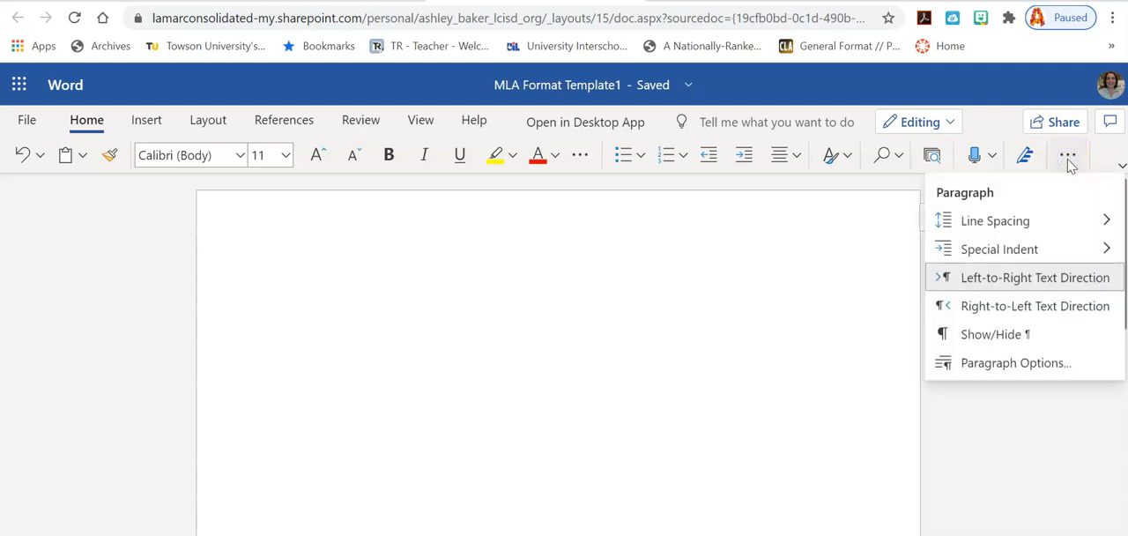
mouse_move(1035, 228)
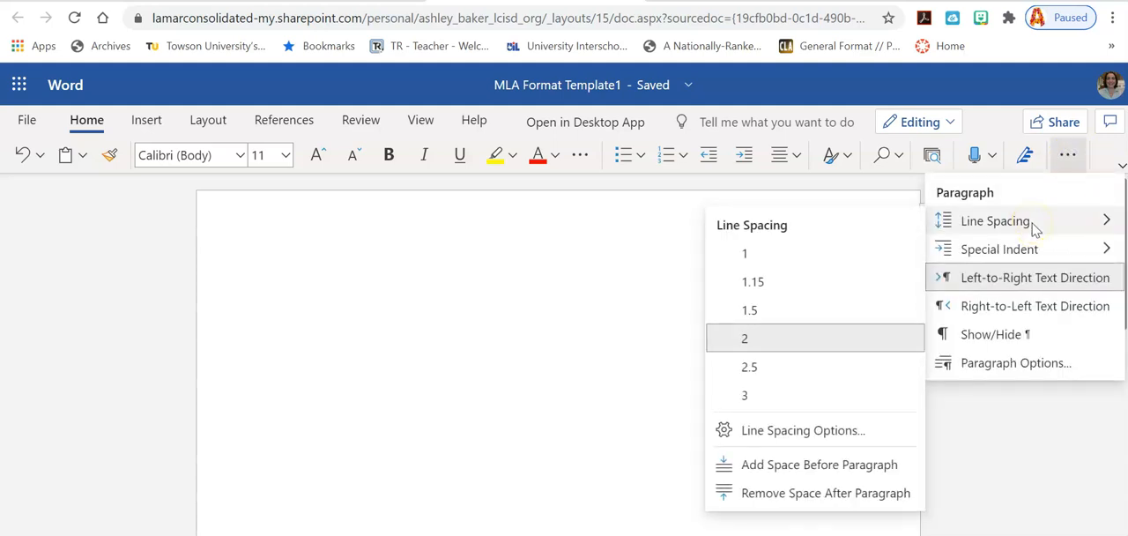
left_click(793, 334)
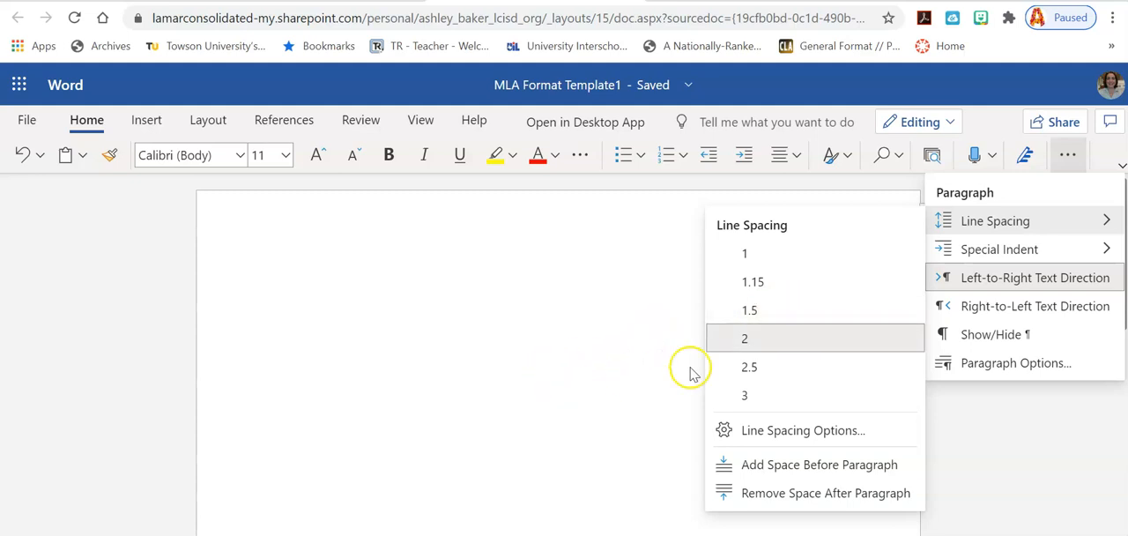
left_click(733, 339)
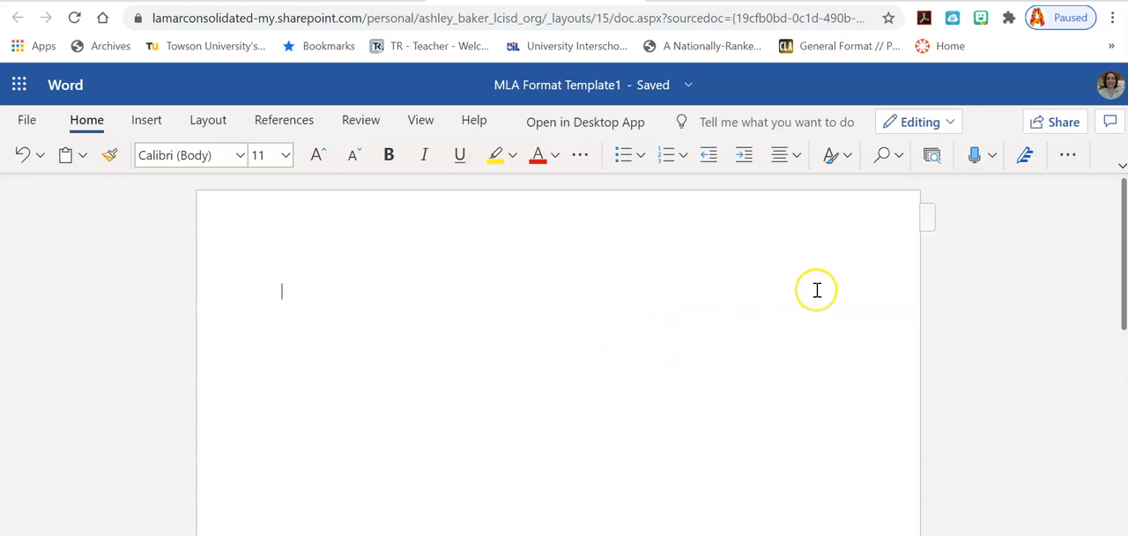
Step: Open the page header and set its right-hand cell to Times New Roman, size 12
left_click(938, 227)
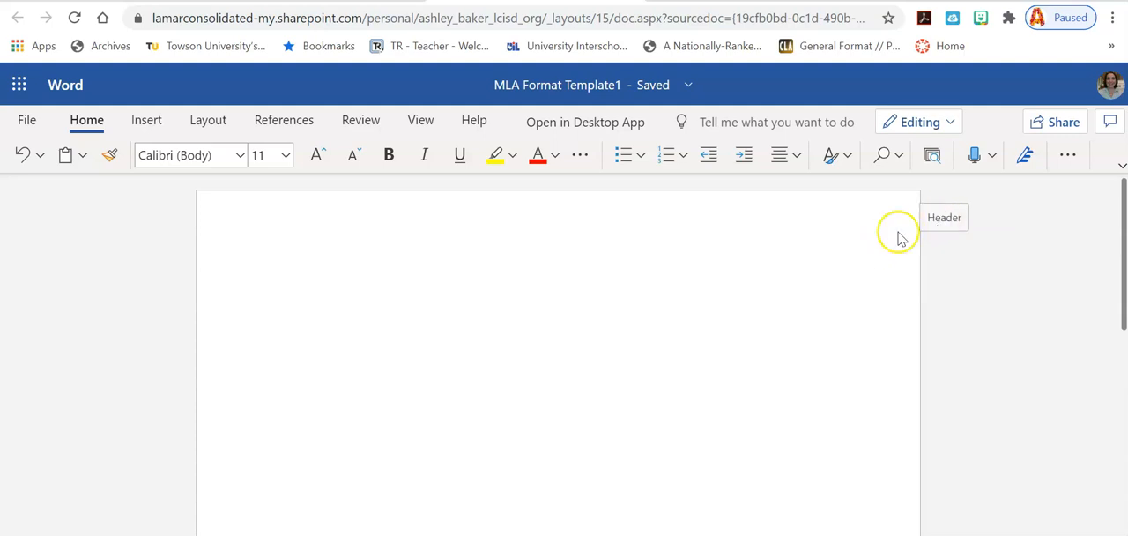
left_click(934, 221)
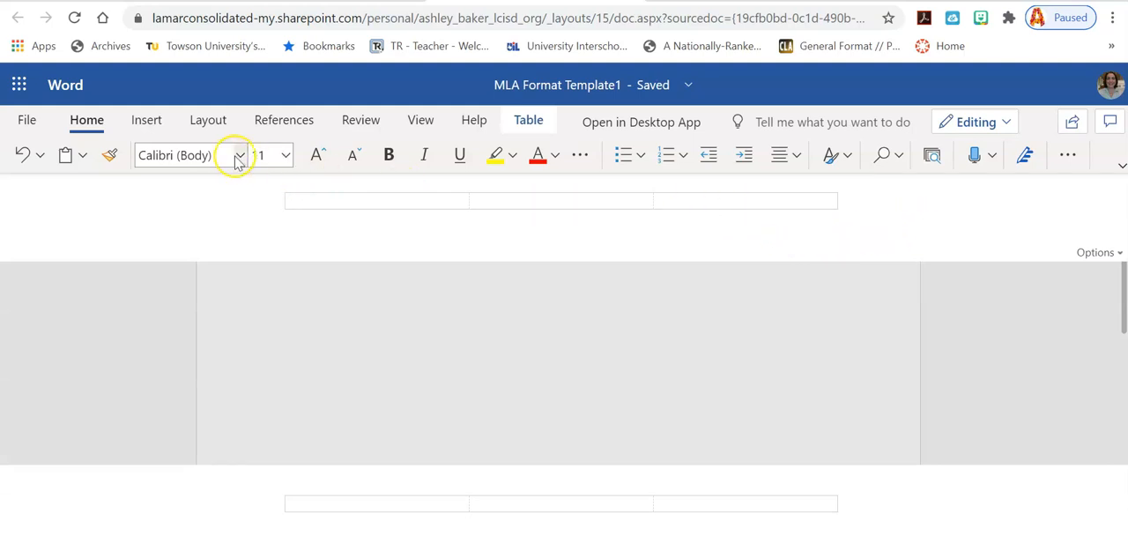
left_click(685, 202)
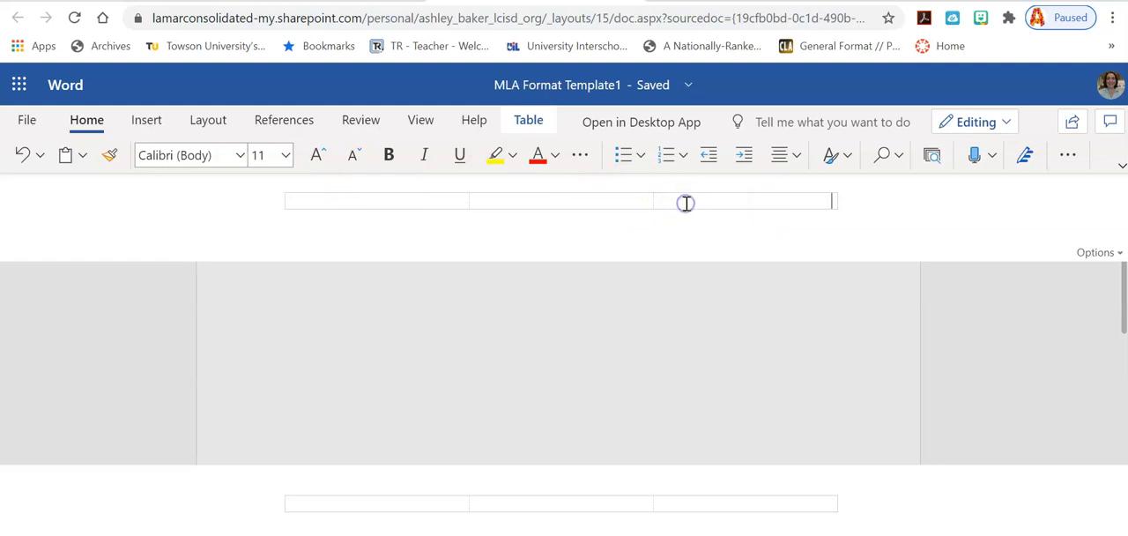
left_click(241, 155)
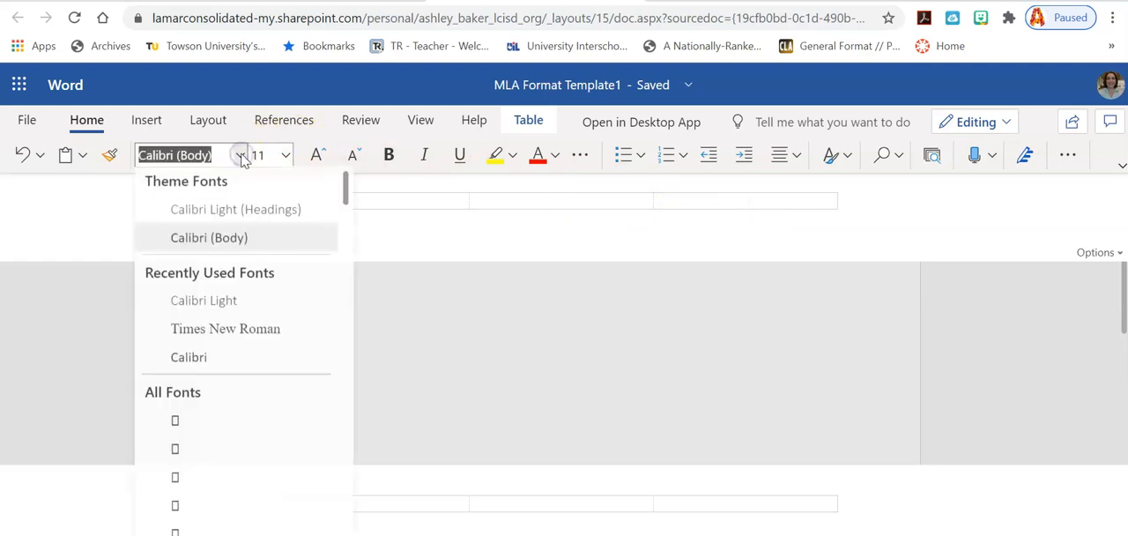
left_click(208, 329)
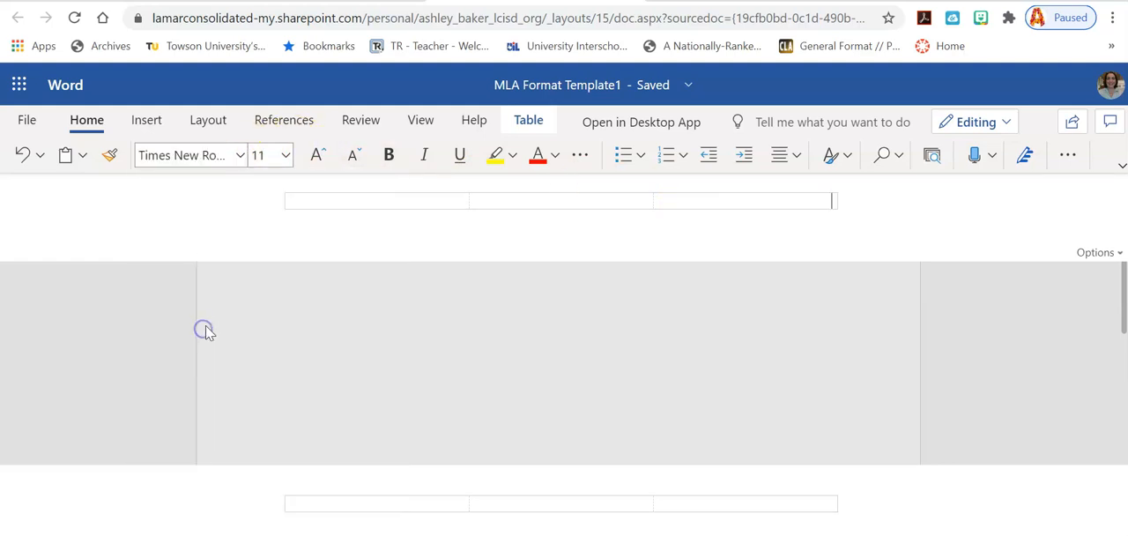
left_click(286, 157)
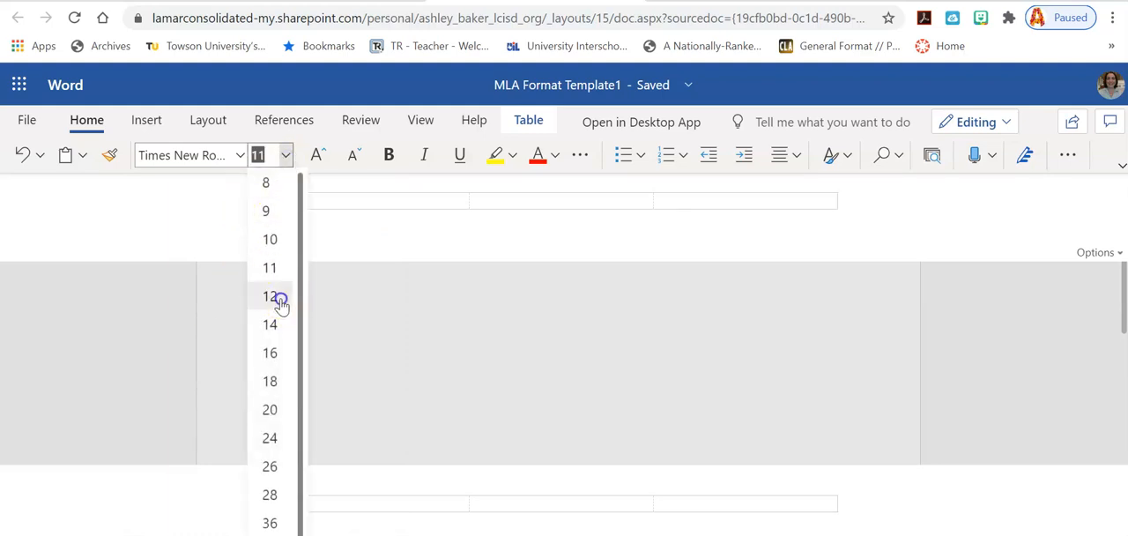
left_click(270, 297)
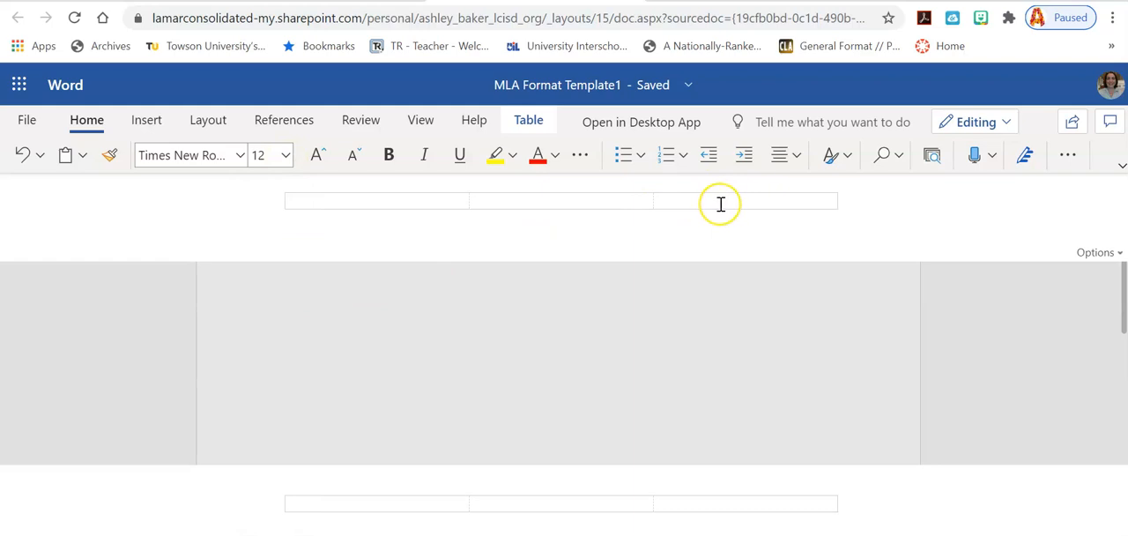
Step: Enter the writer's last name in the header's right-hand cell, add the page number after it, and return to the body
type("Baker")
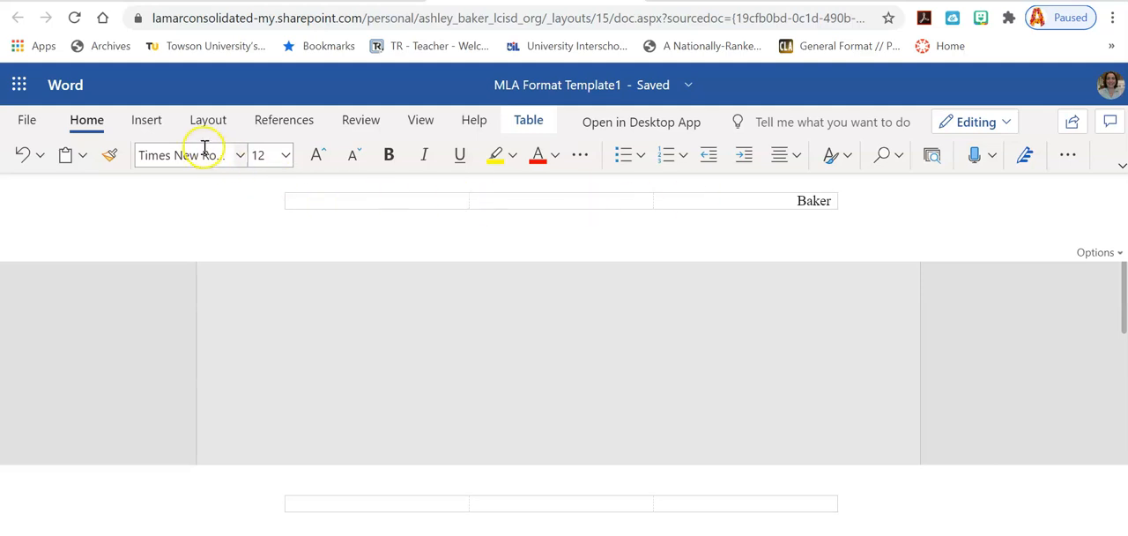
left_click(146, 127)
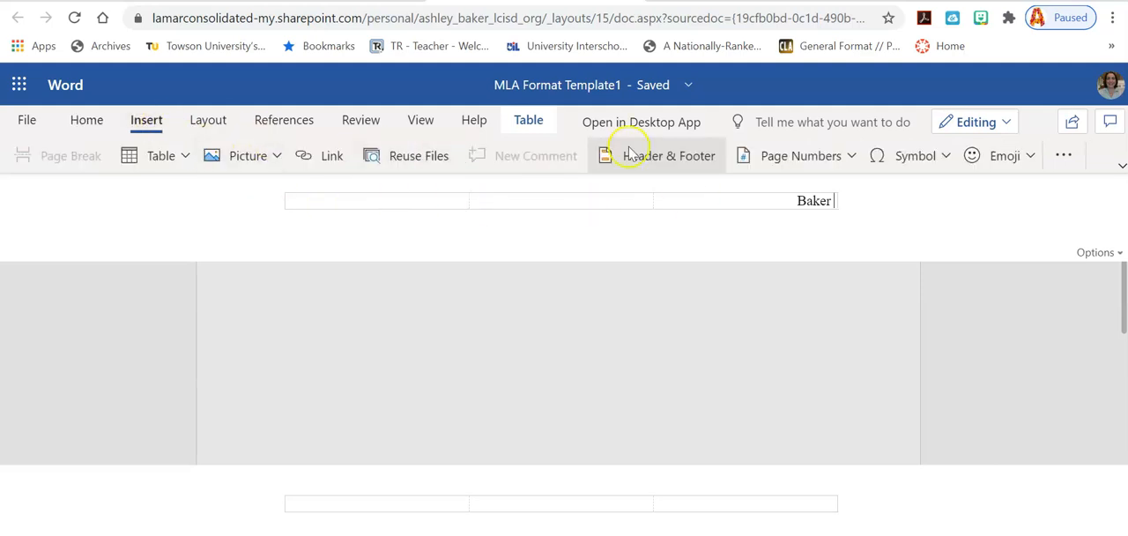
left_click(842, 159)
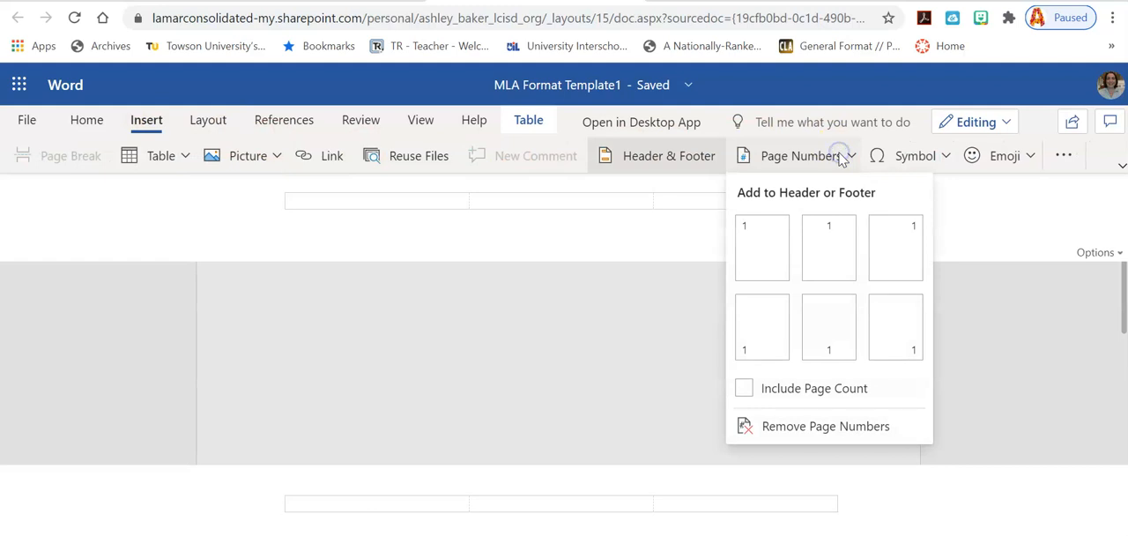
left_click(915, 244)
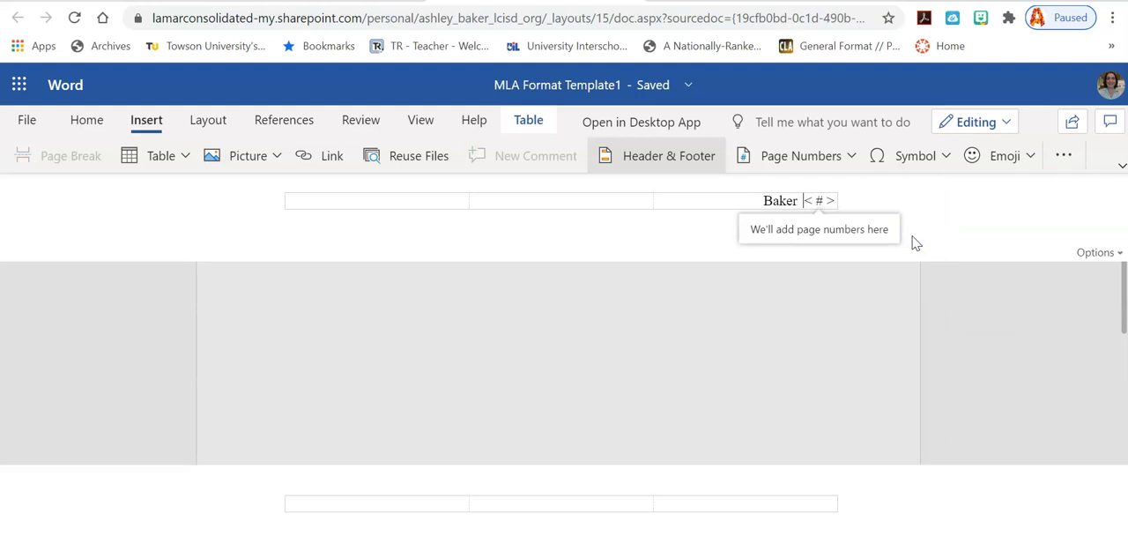
left_click(823, 201)
left_click(823, 208)
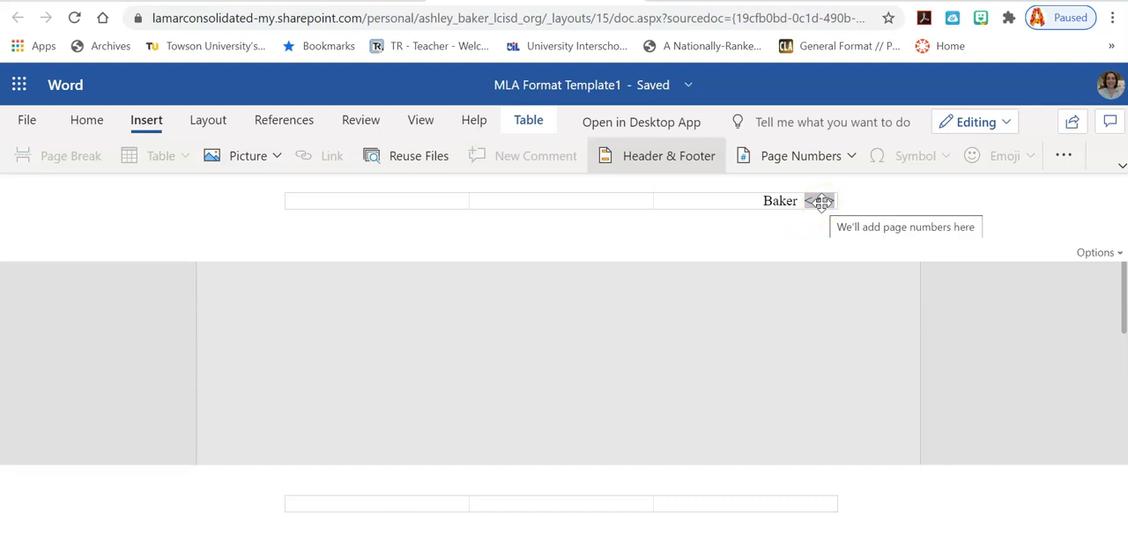
left_click(1003, 305)
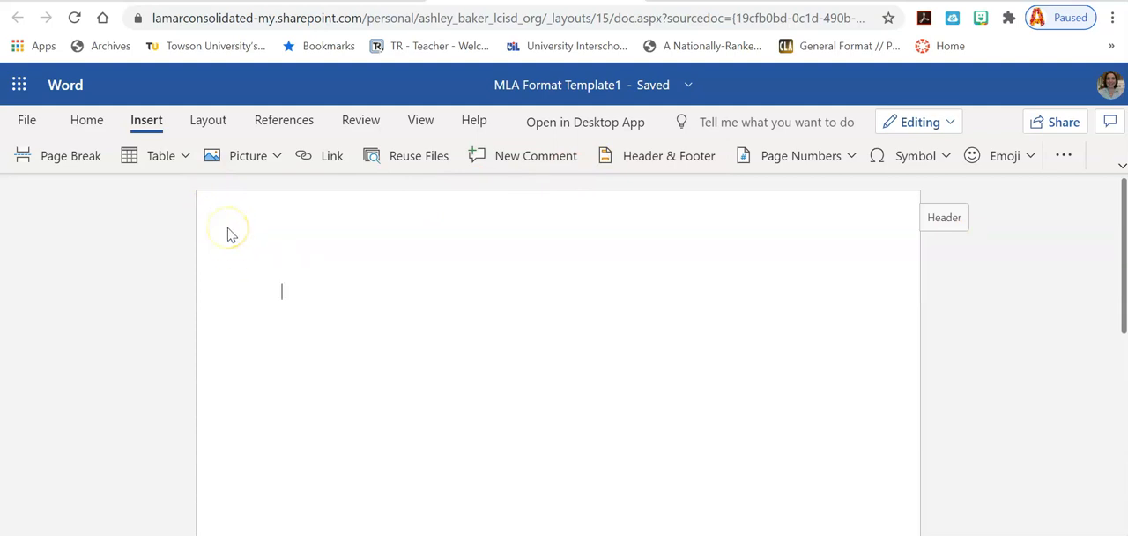
Step: Set the body text font to Times New Roman, size 12
left_click(97, 122)
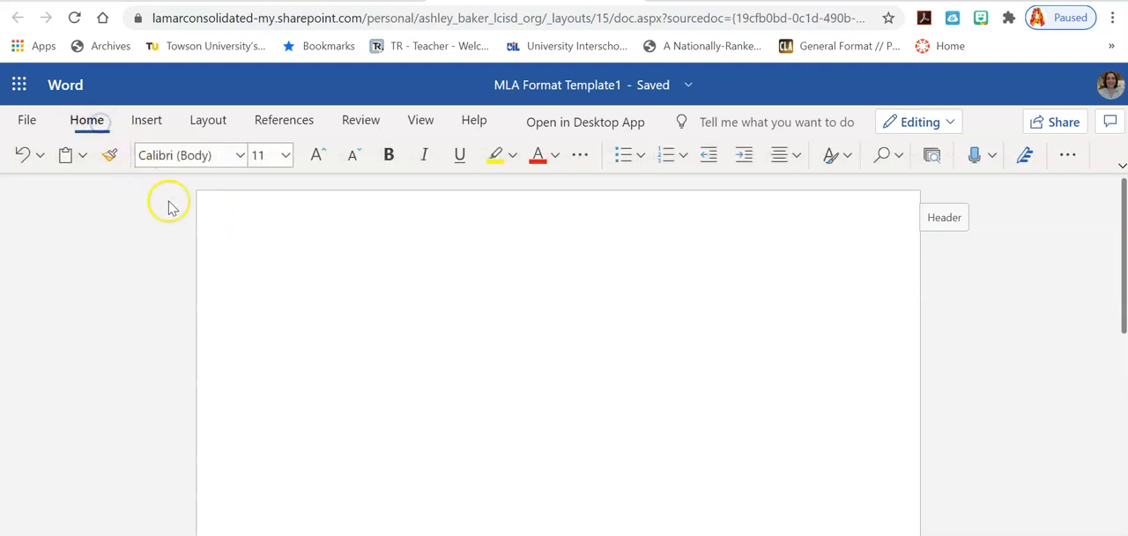
left_click(239, 157)
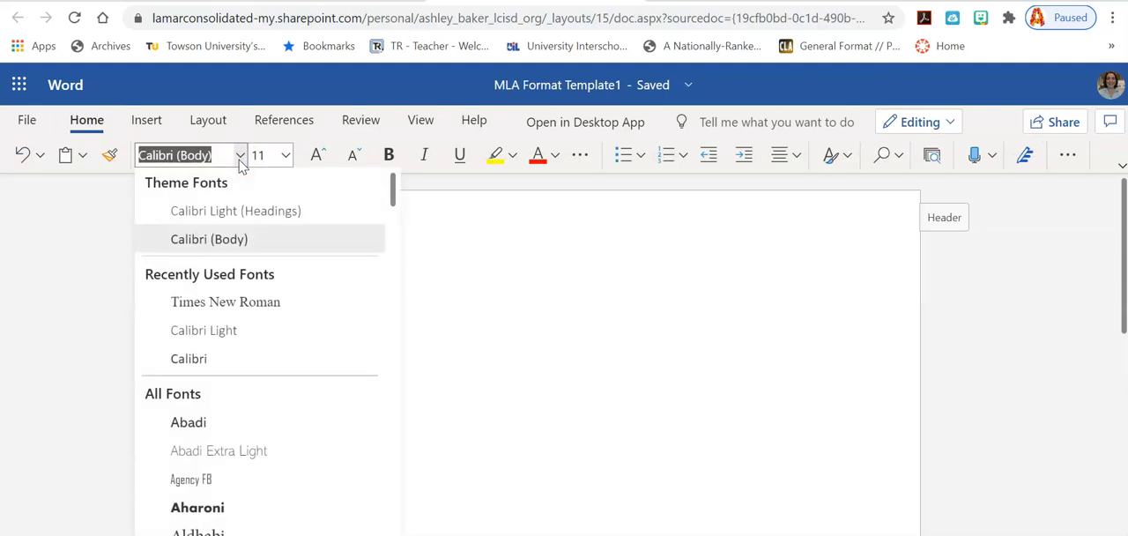
left_click(259, 298)
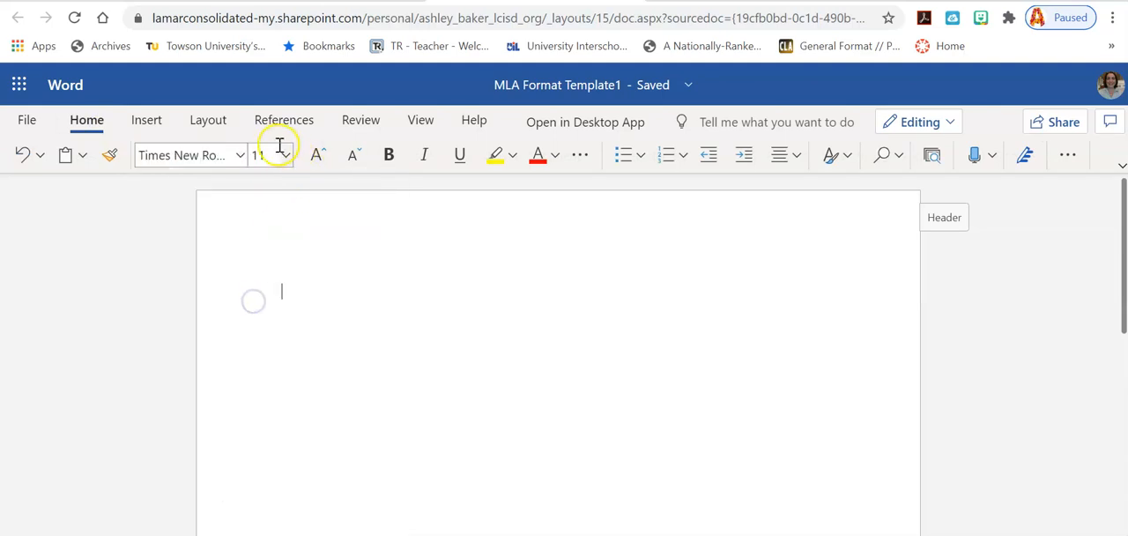
left_click(285, 156)
left_click(279, 298)
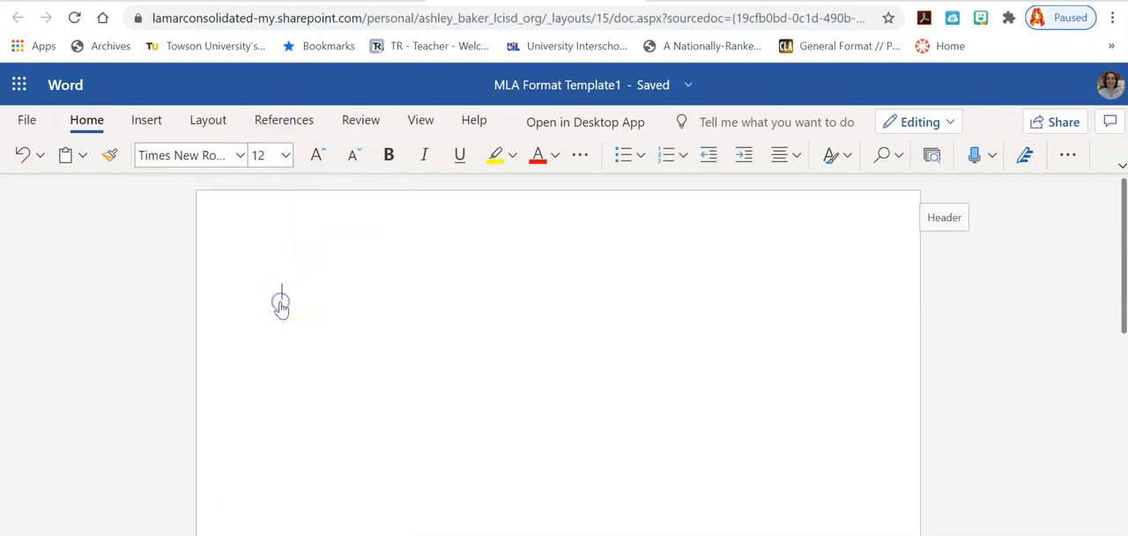
Step: Enter "Students First and Last Name" as the first line of the document body
left_click(296, 297)
type("Student")
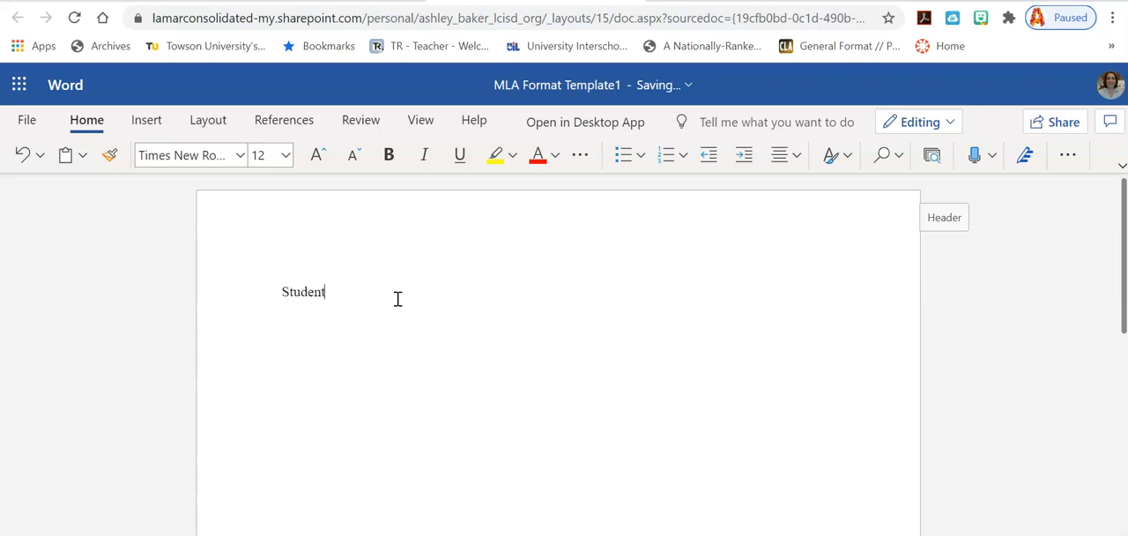
type("s Fri")
key("BackSpace")
key("BackSpace")
type("irst ")
type("and La")
type("st Na")
type("me")
type("Mrs.")
type(" Ashleuy")
Step: Enter the teacher's title and last name on the second line of the heading
key("BackSpace")
key("BackSpace")
key("BackSpace")
key("BackSpace")
key("BackSpace")
key("BackSpace")
key("BackSpace")
key("BackSpace")
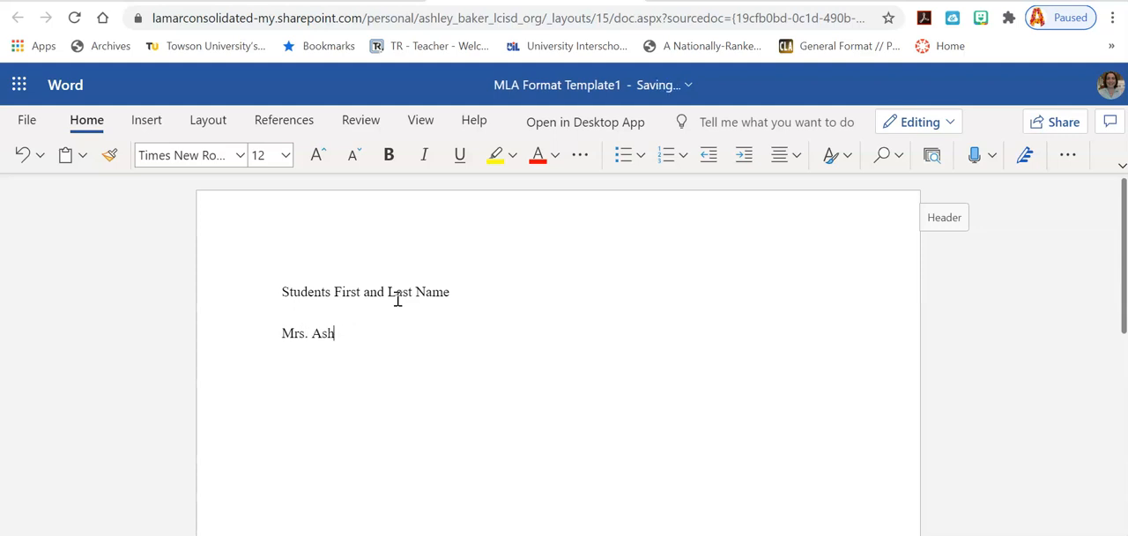
type("Baker ")
type("AP")
type(" Engl")
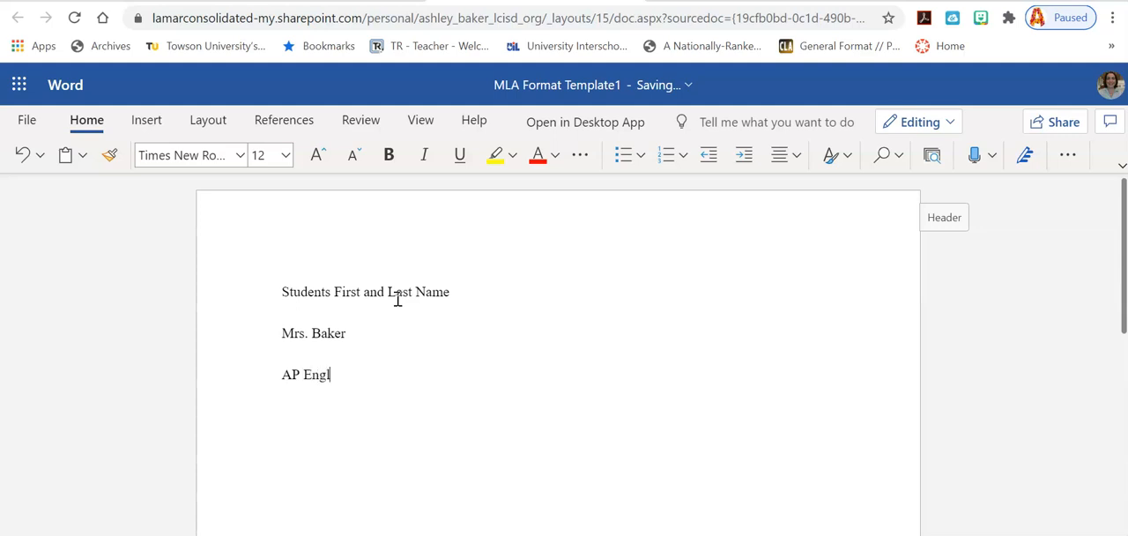
type("ish III")
Step: Enter the course "AP English III" and the date "6 September 2020" as the third and fourth heading lines
key("Return")
type("6 September")
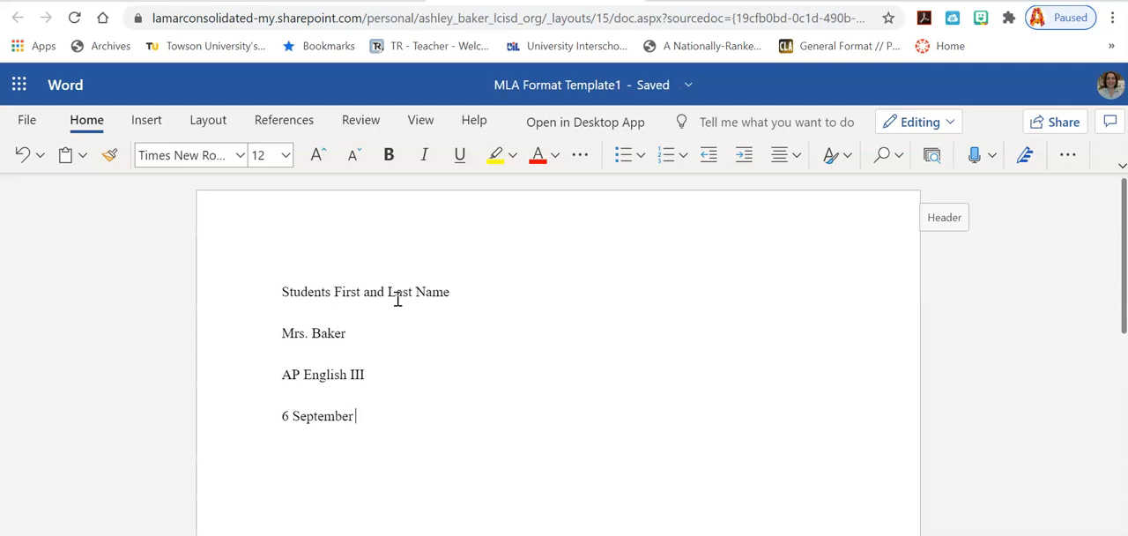
type(" 2020")
key("Return")
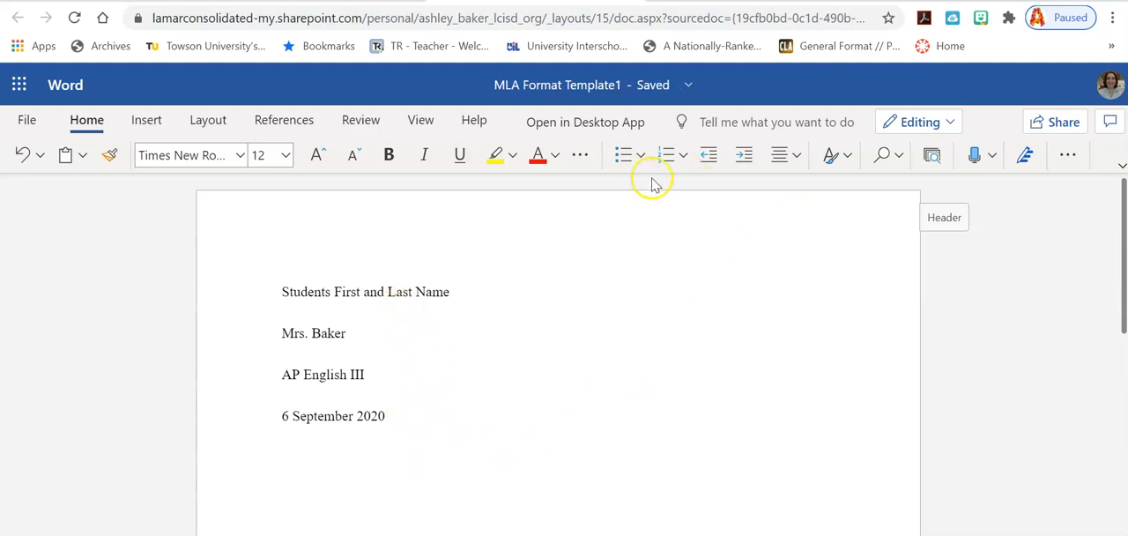
Step: Center the empty line below the date for the paper's title
left_click(795, 160)
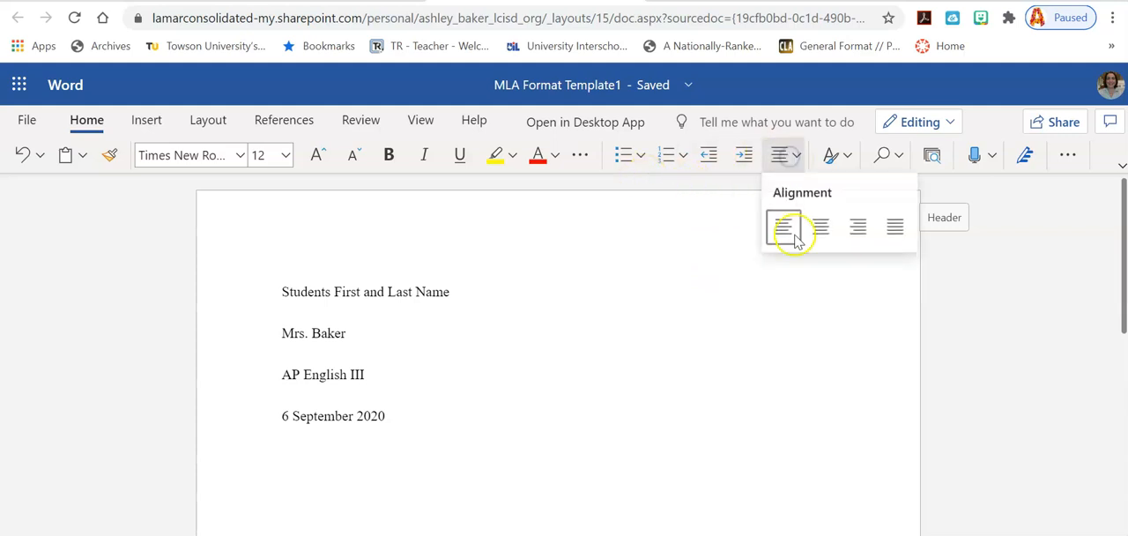
left_click(819, 231)
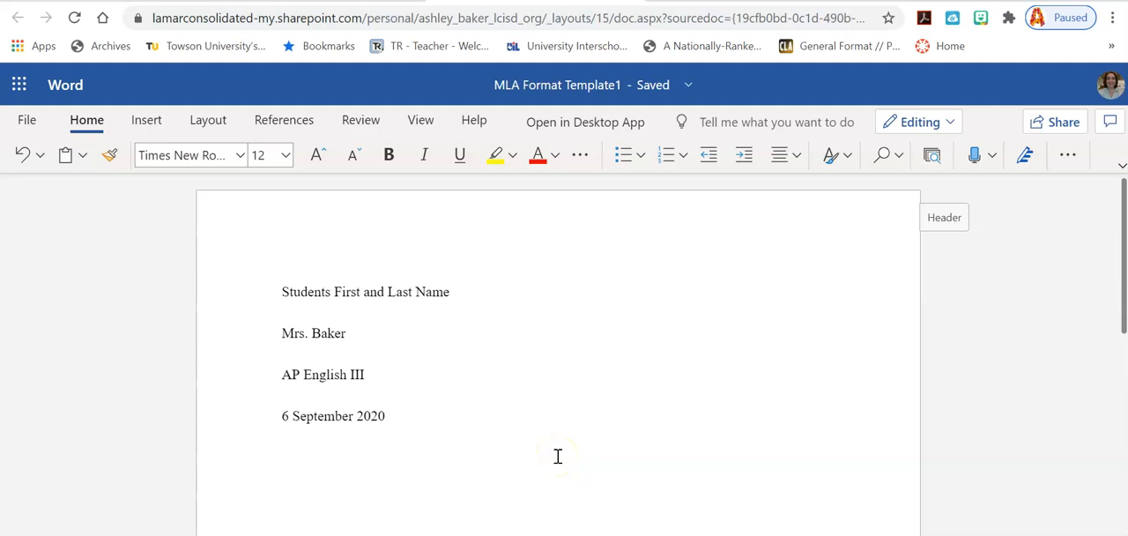
left_click(598, 456)
Step: Enter "Title in Proper Title Case" as the title on the centered line
type("Tipetle")
key("BackSpace")
key("BackSpace")
key("BackSpace")
key("BackSpace")
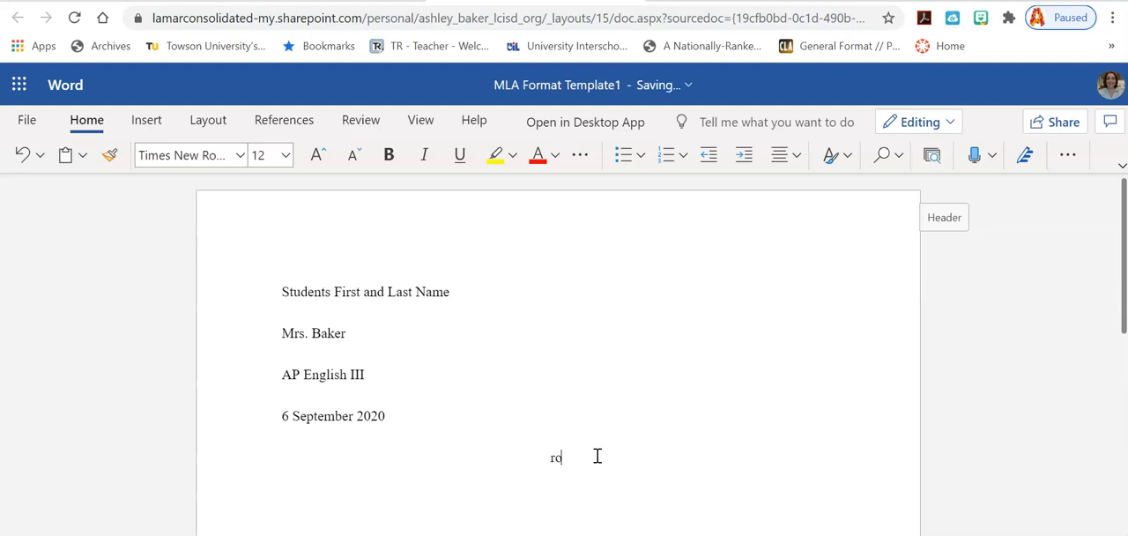
type("Title in Pop")
key("BackSpace")
key("BackSpace")
type("roper Title Case")
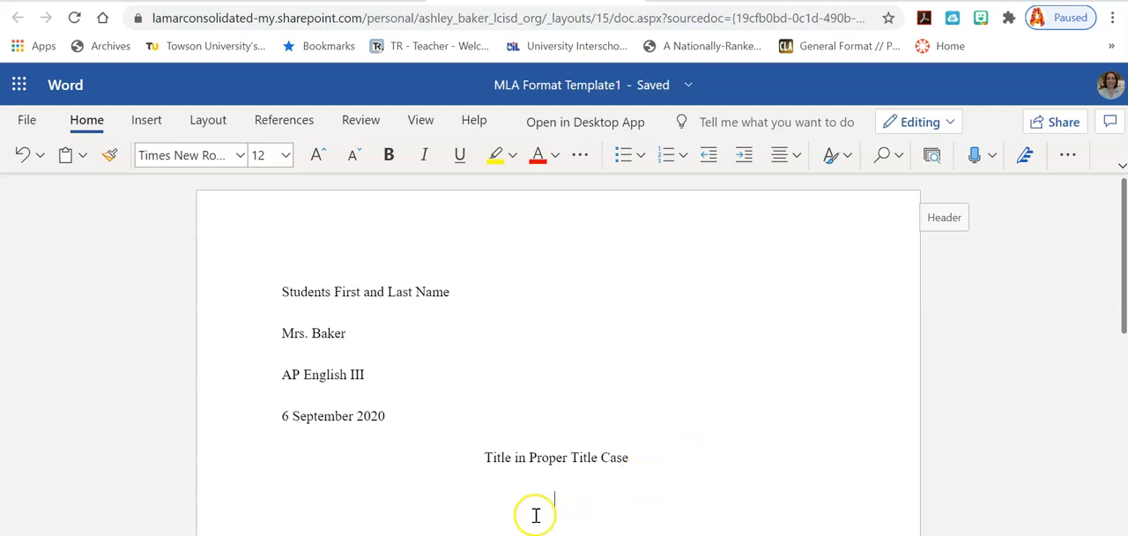
Step: Left-align the line below the title and give it a first-line special indent
left_click(564, 503)
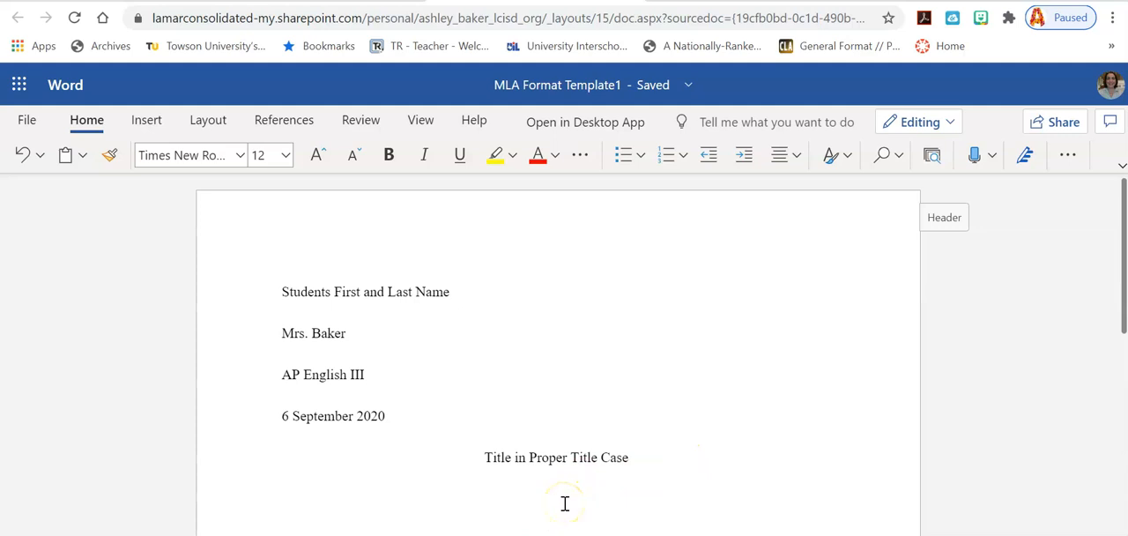
left_click(793, 159)
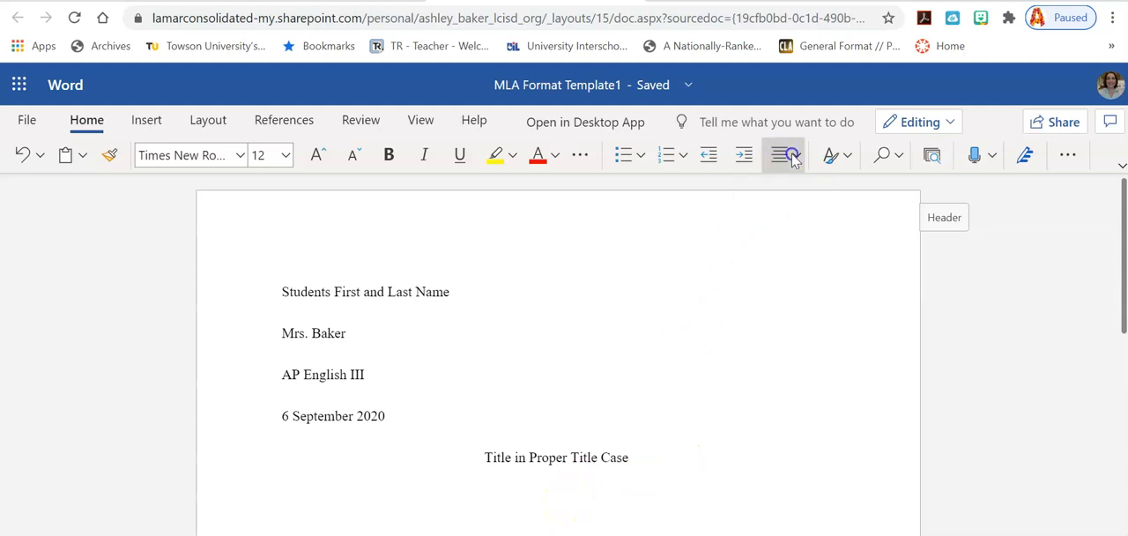
left_click(784, 229)
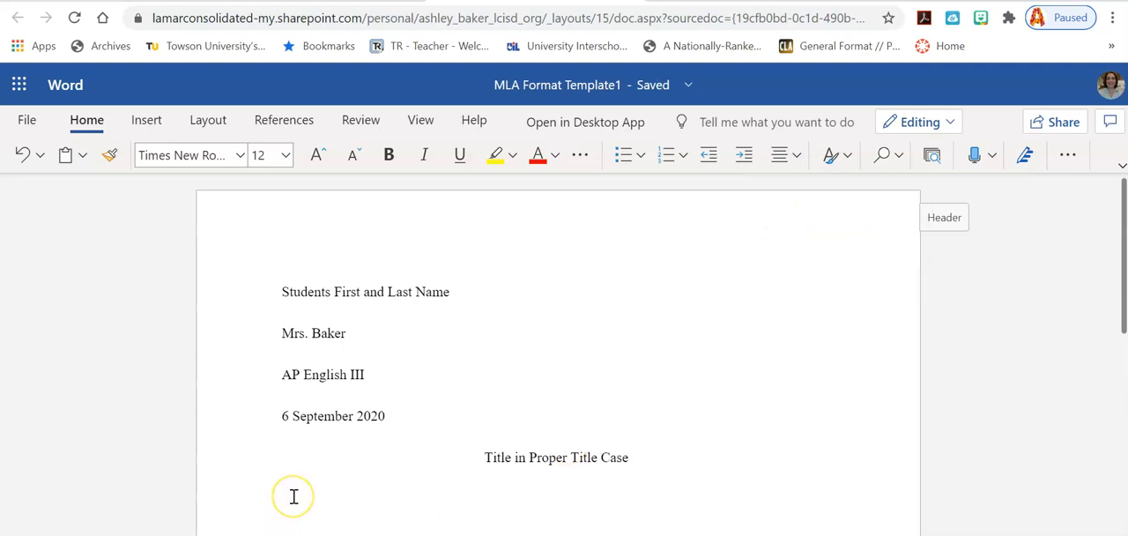
scroll(294, 496, "down", 1)
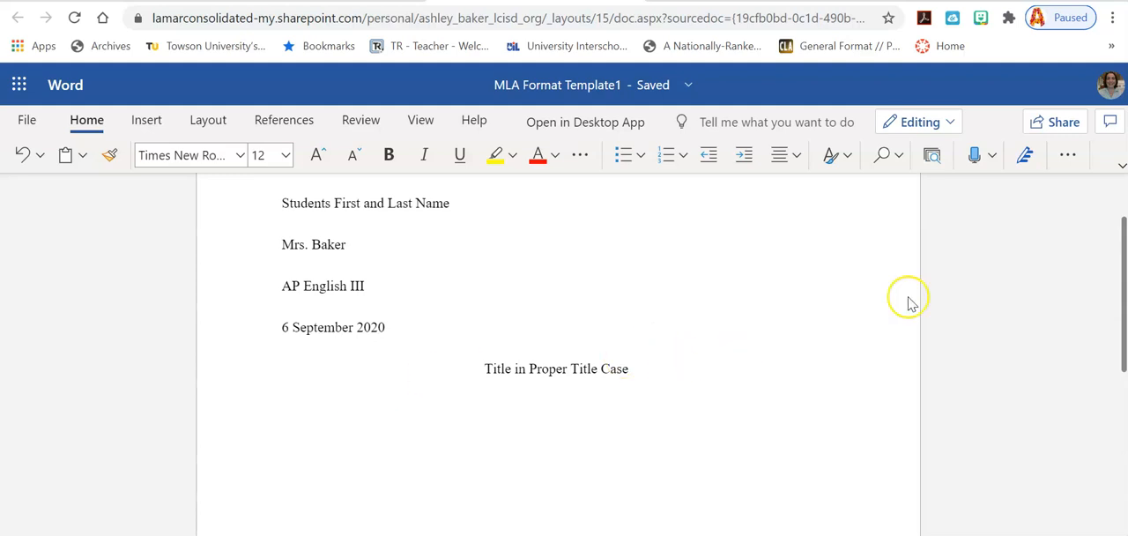
left_click(1068, 158)
mouse_move(1017, 249)
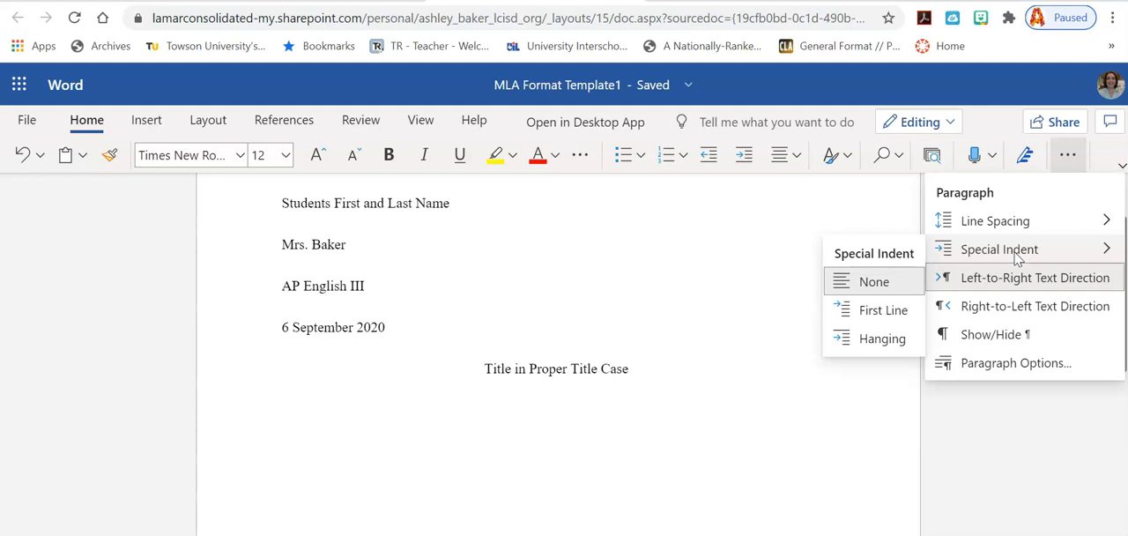
left_click(871, 310)
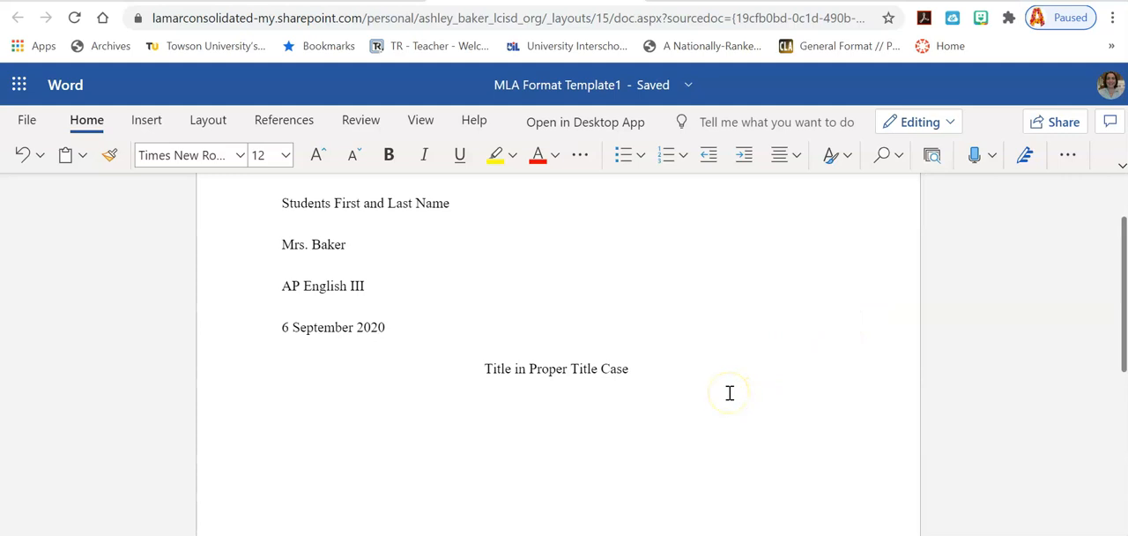
Step: Fill the first body paragraph with random placeholder letters running over several lines, ending with a period
type("Fgdff  f")
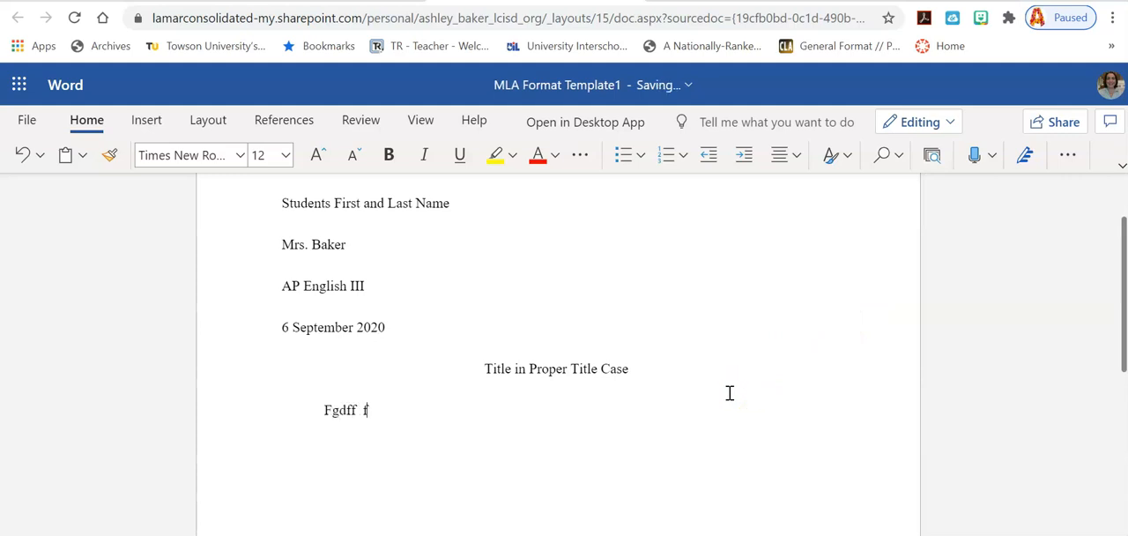
type("kf;kf  ddddddddddddddddddd llllllllllll")
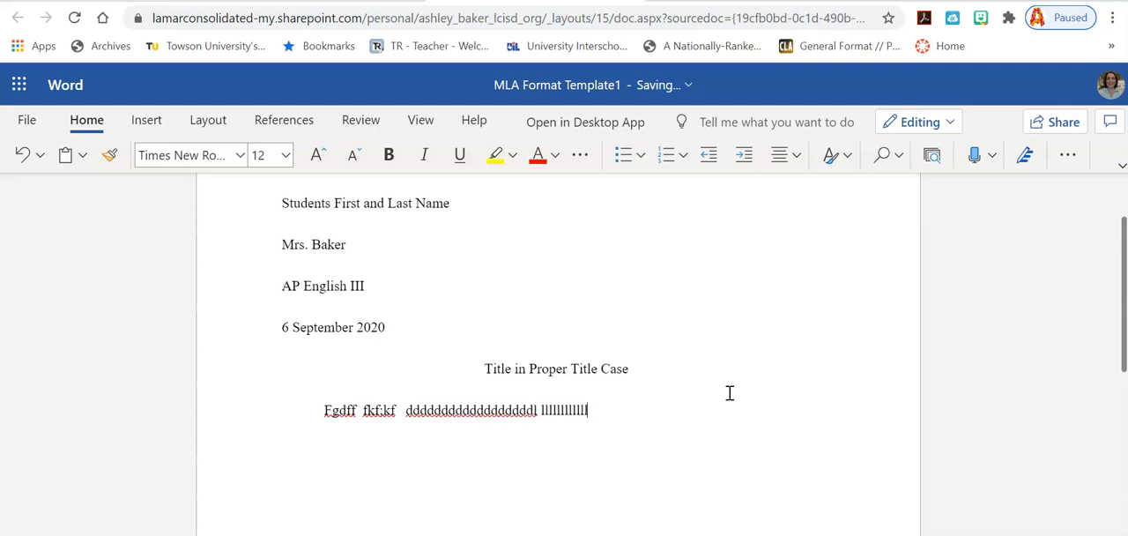
type("llllllllllllllllllllllllllllllllllllllllllllllllllllllllllllllllllllllllllllllllllllllllllllllllllllllllll")
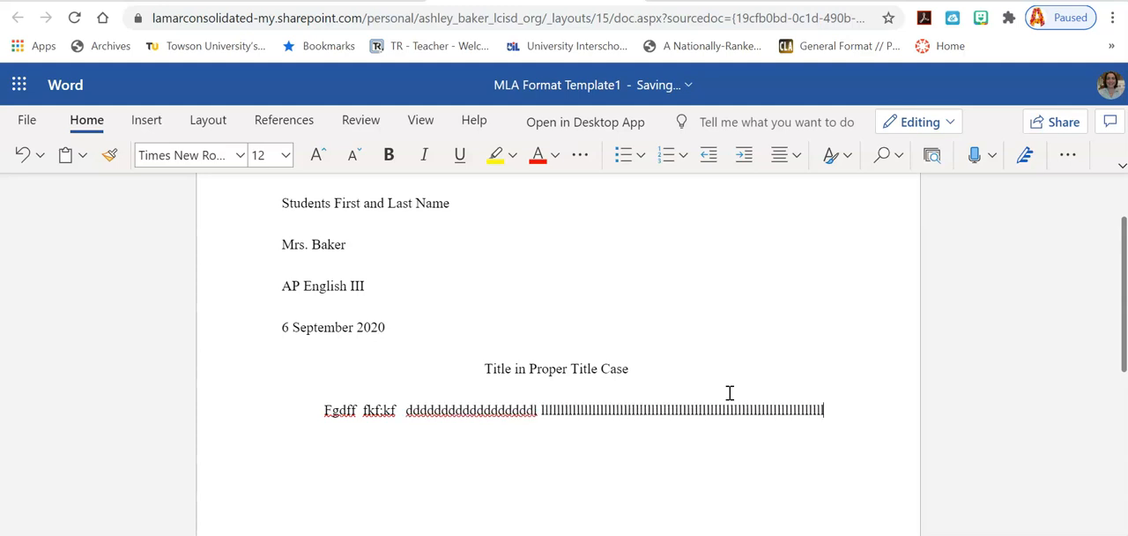
type("lllllllllllllllllllllllllllllllllllllllllllllllllllllllllllllllllllllllllllllllllllllllllllll")
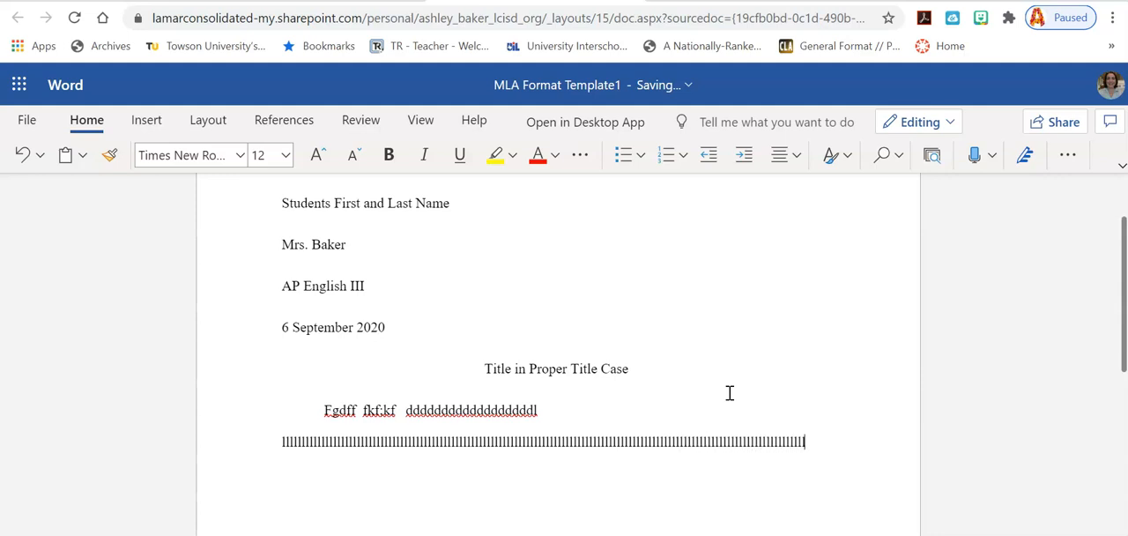
type("llllllllllllllll")
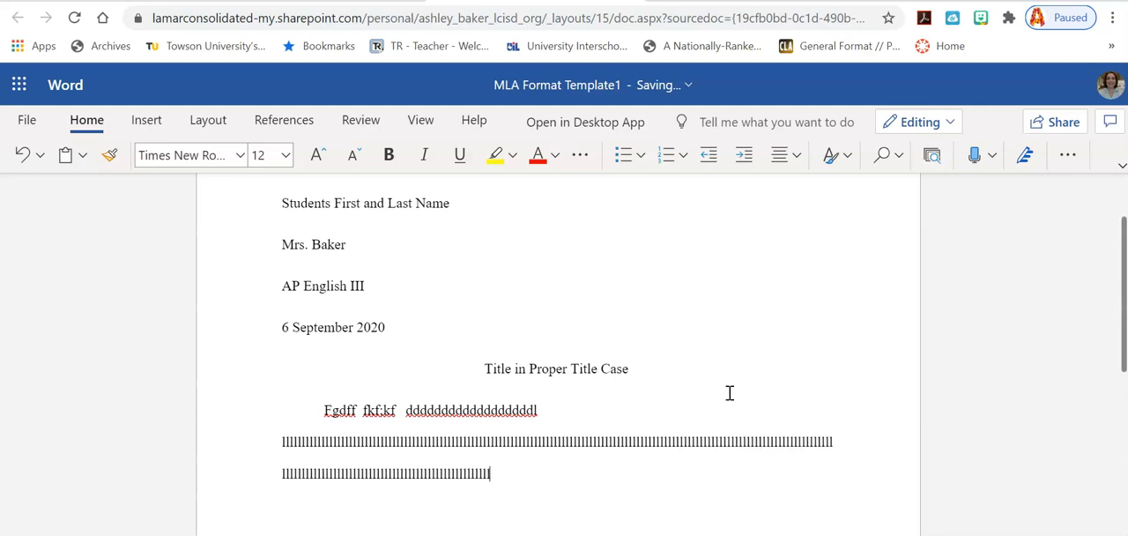
type("llllllllllllllllllllllllllllllllllllllllllllllllllllllllllll")
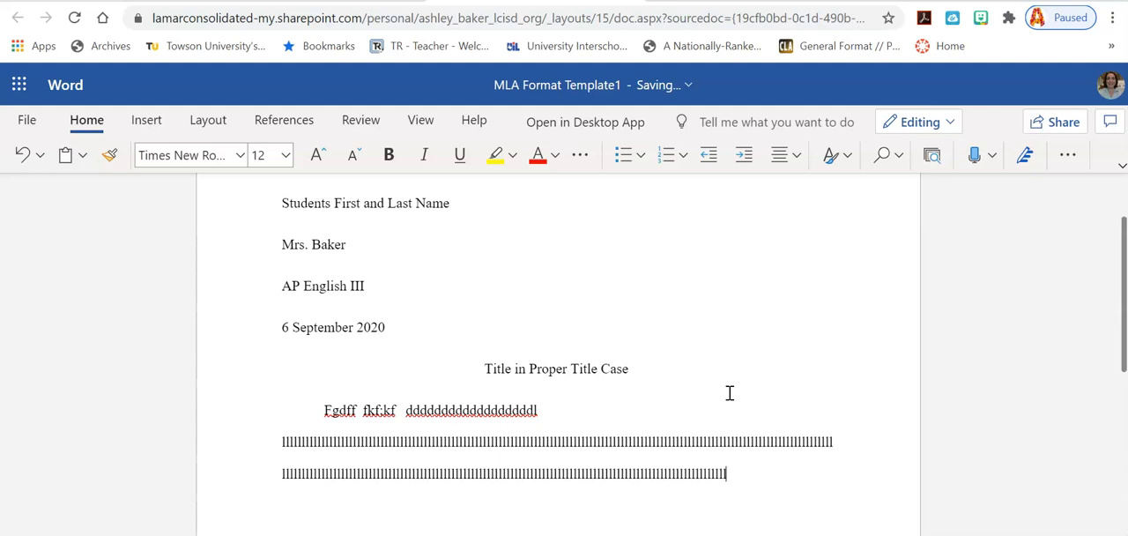
type("lll.")
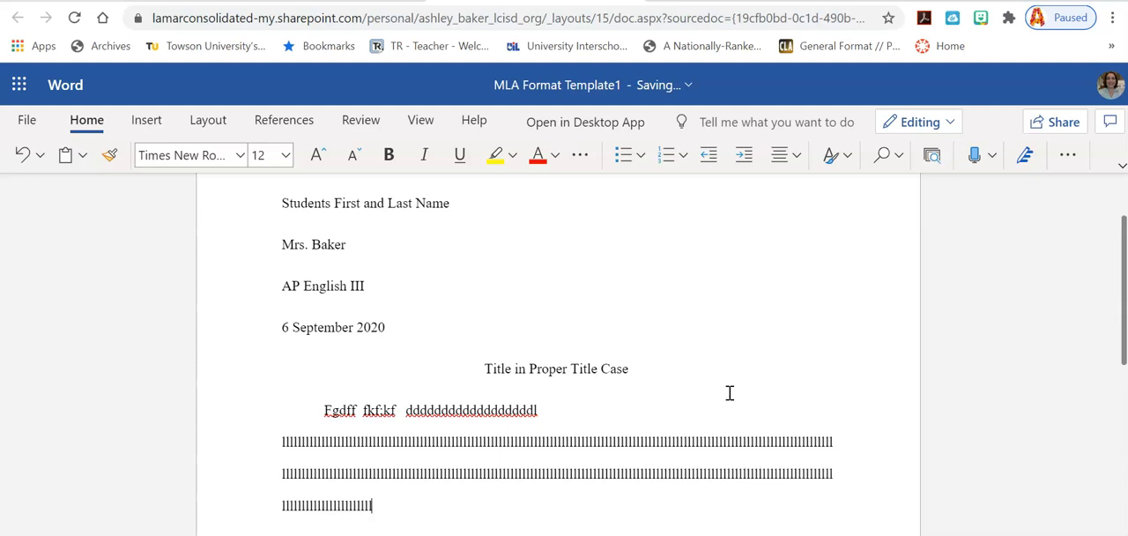
Step: Start a second body paragraph with a line of placeholder letters beginning "lkj"
key("Return")
type("lkj")
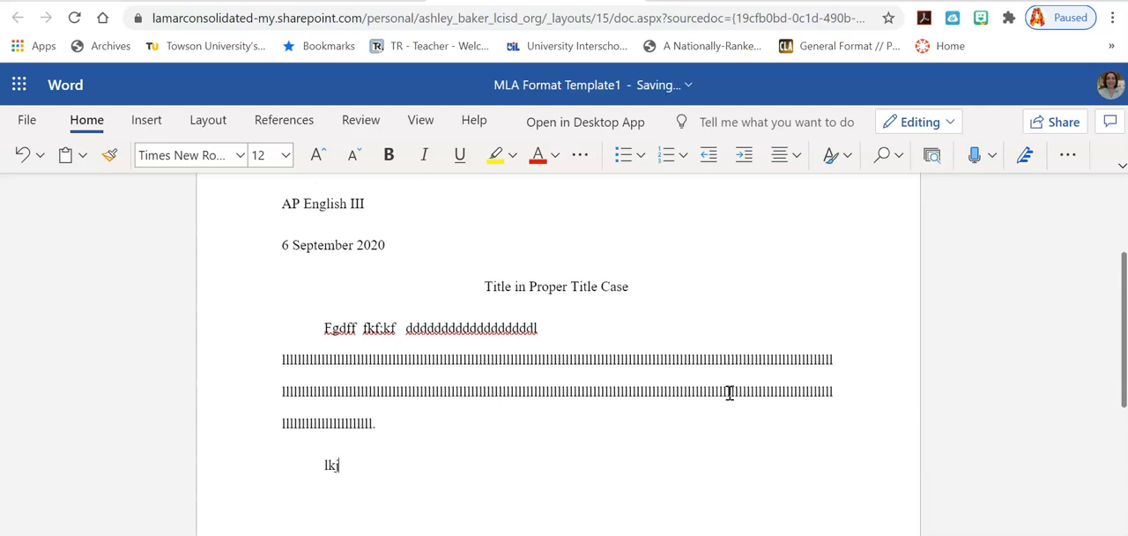
type("jjjjjjjjjjjjjjjjjjjjjjjjjjjjjjjjjjjjjjjjjjjjjjjjjjjjjjjjjjjjjjjjj")
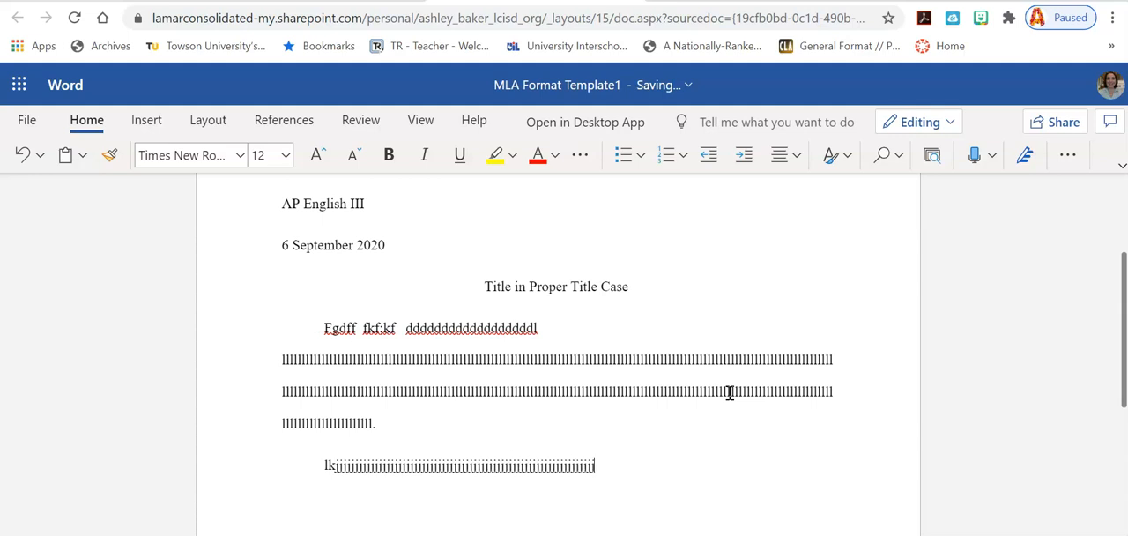
scroll(679, 389, "up", 2)
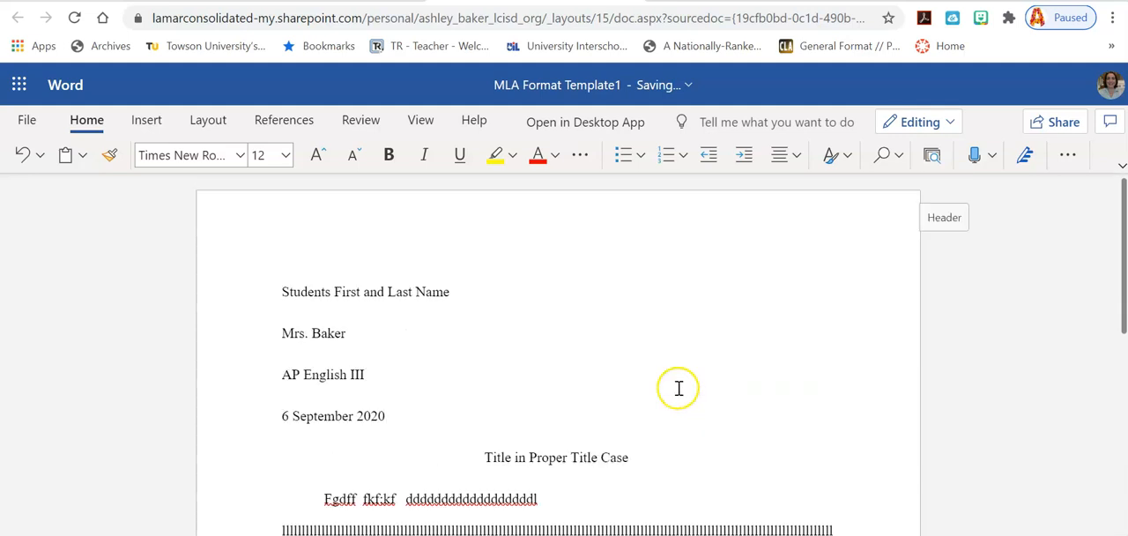
scroll(708, 302, "down", 4)
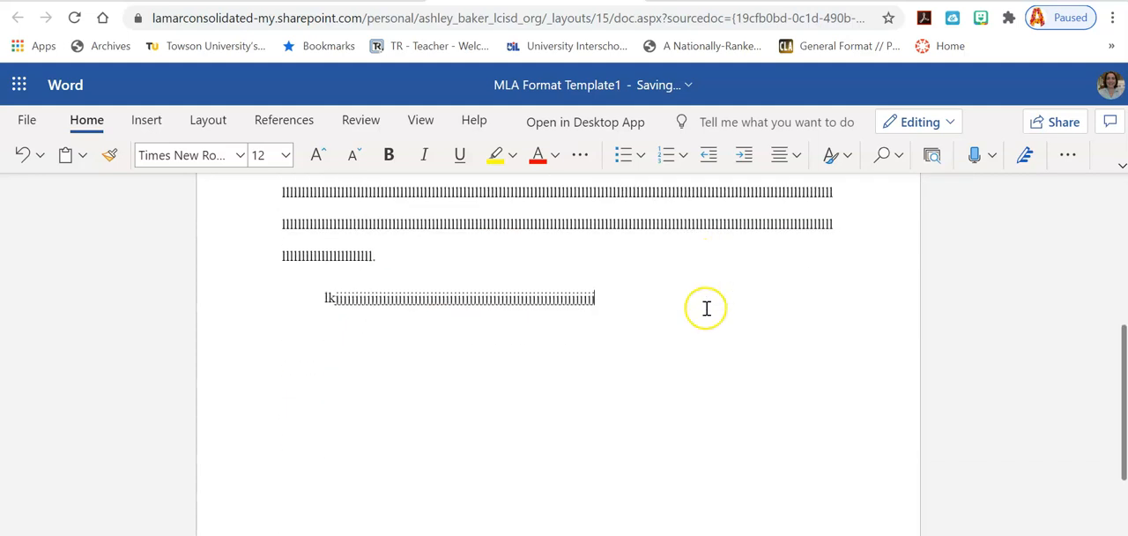
Step: Add blank lines after the second body paragraph until the cursor reaches the next page
key("Return")
key("Return")
key("Return")
key("Return")
key("Return")
key("Return")
key("Return")
key("Return")
key("Return")
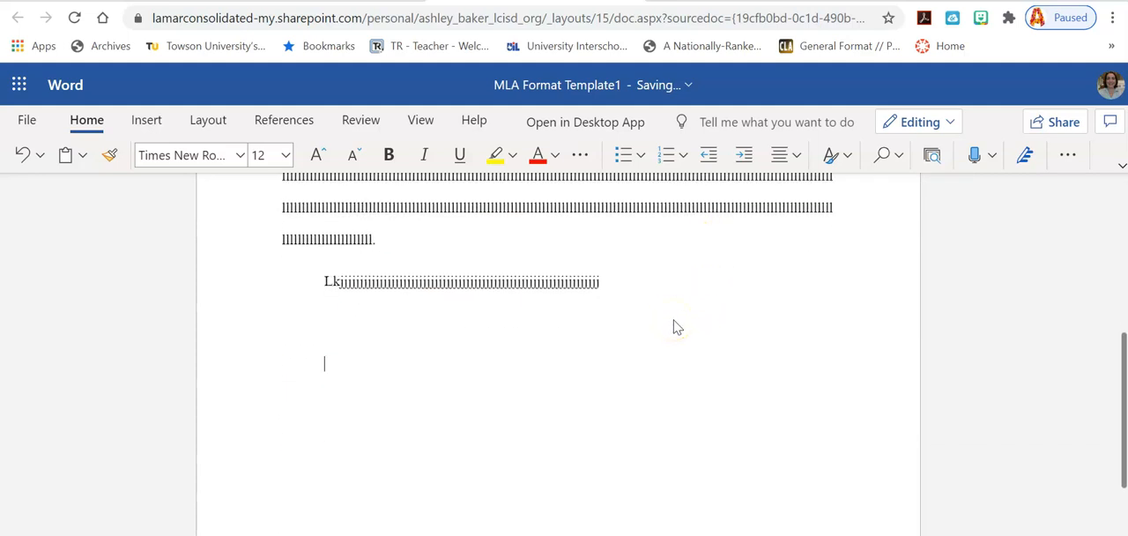
key("Return")
key("Return")
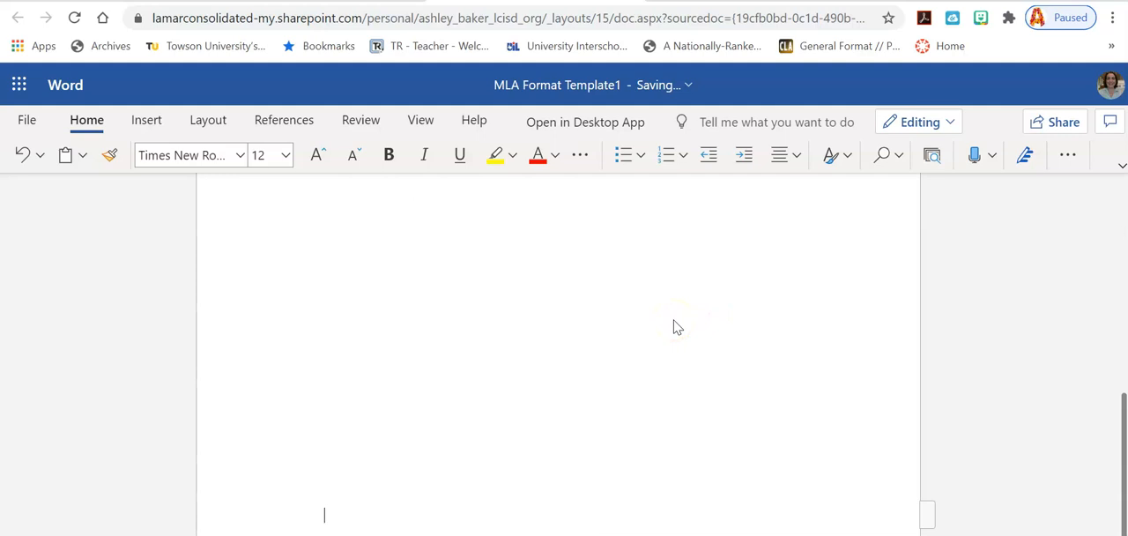
key("Return")
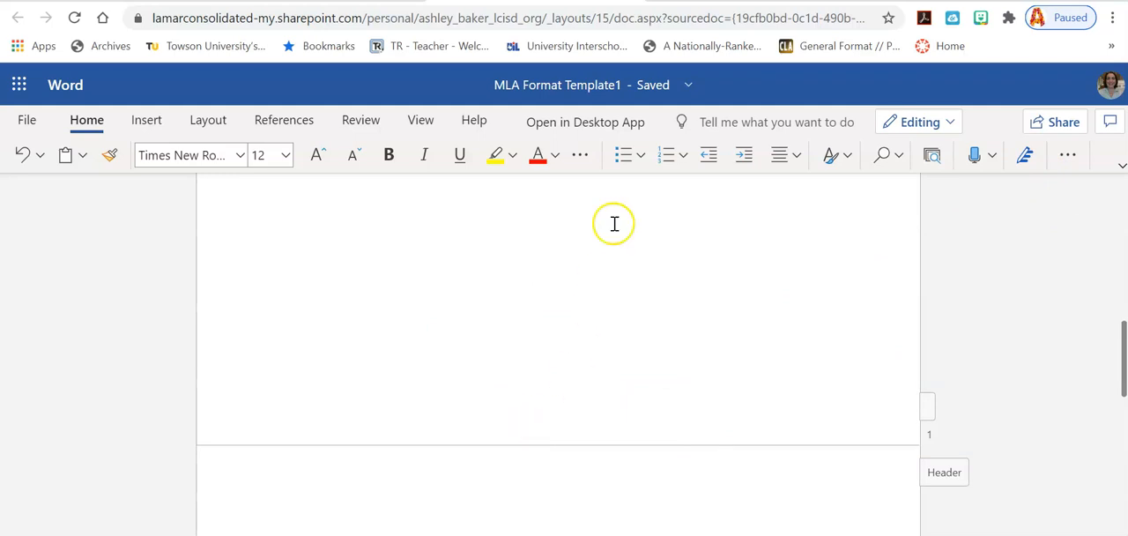
Step: Center the first line of the second page and enter "Works Cited" as its heading
left_click(786, 157)
left_click(818, 230)
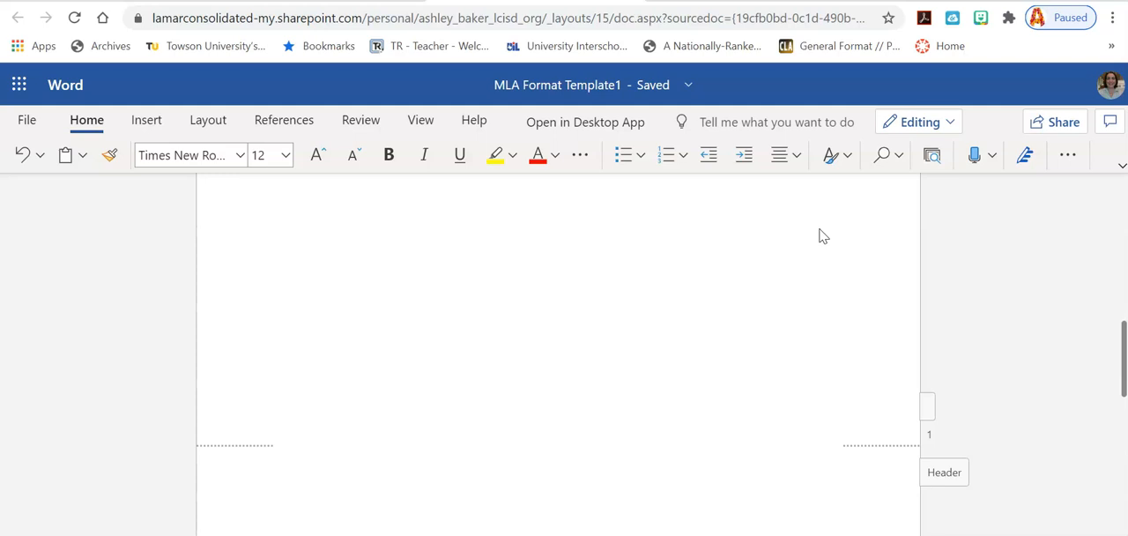
type("Works ci")
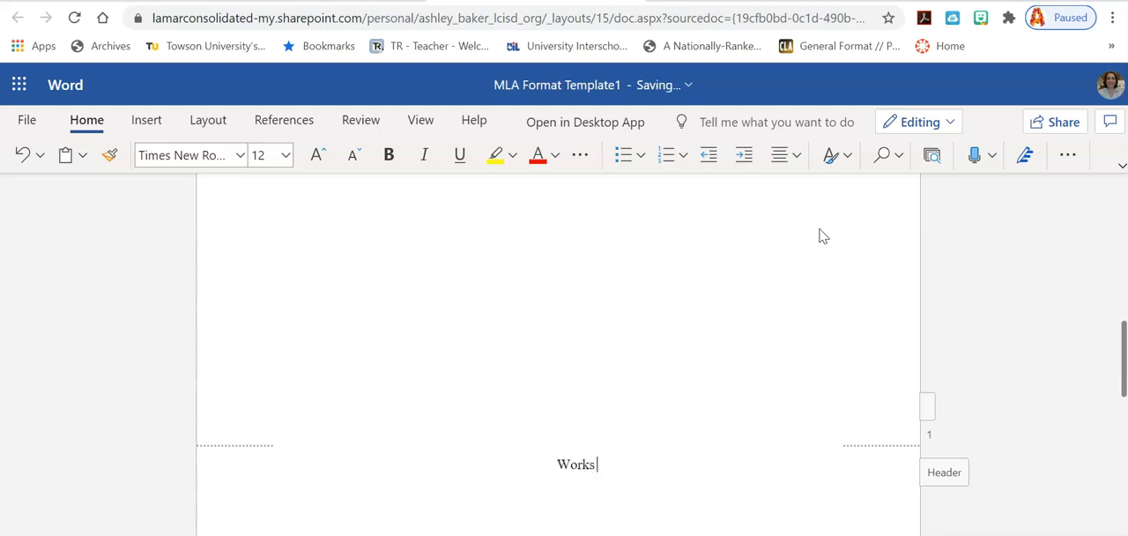
key("BackSpace")
key("BackSpace")
type("Cited")
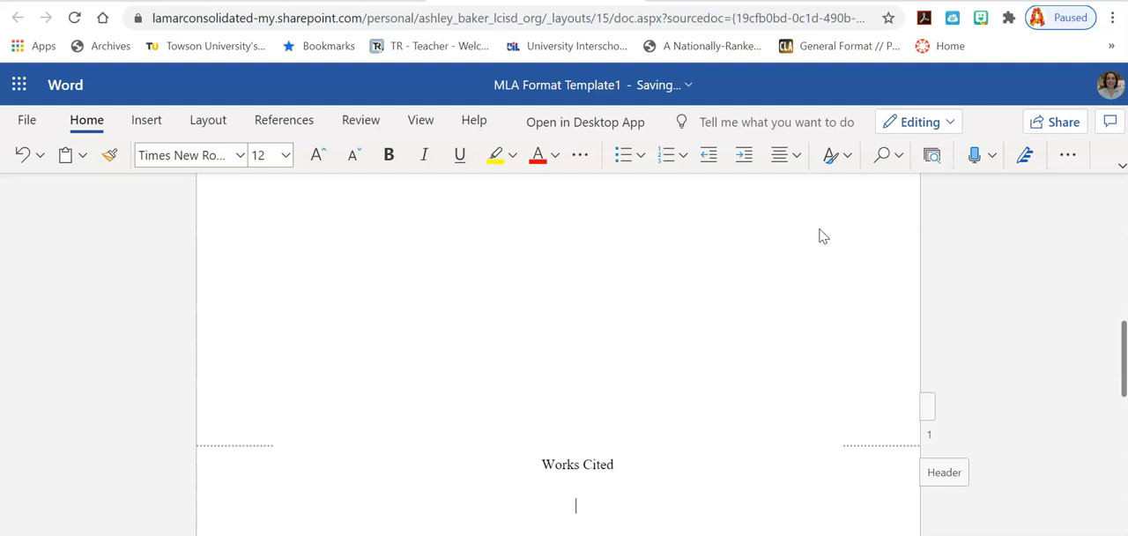
Step: Left-align the line below the Works Cited heading and give it a hanging special indent
left_click(797, 156)
left_click(782, 225)
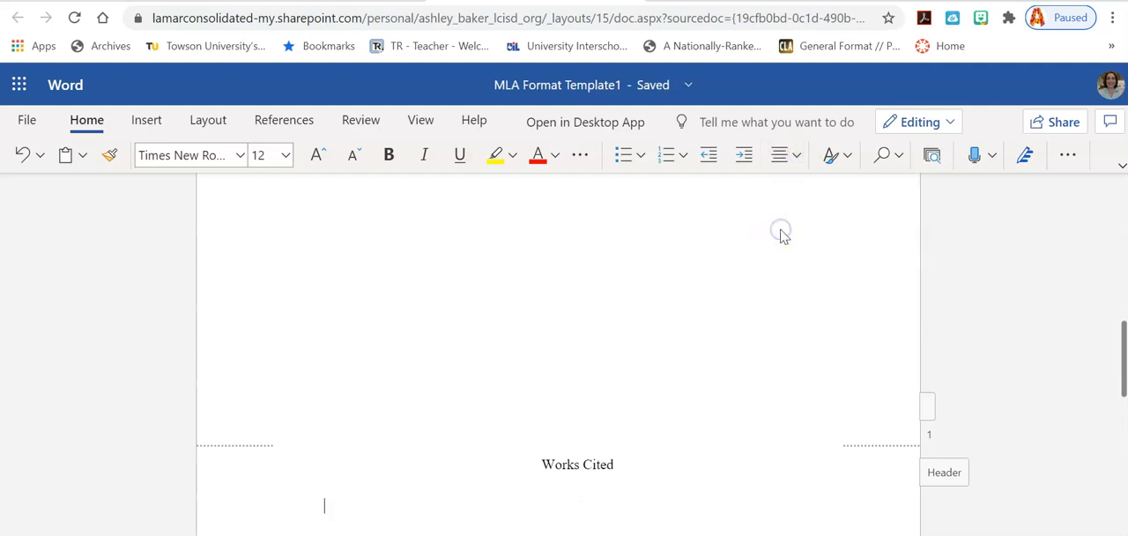
scroll(758, 274, "down", 2)
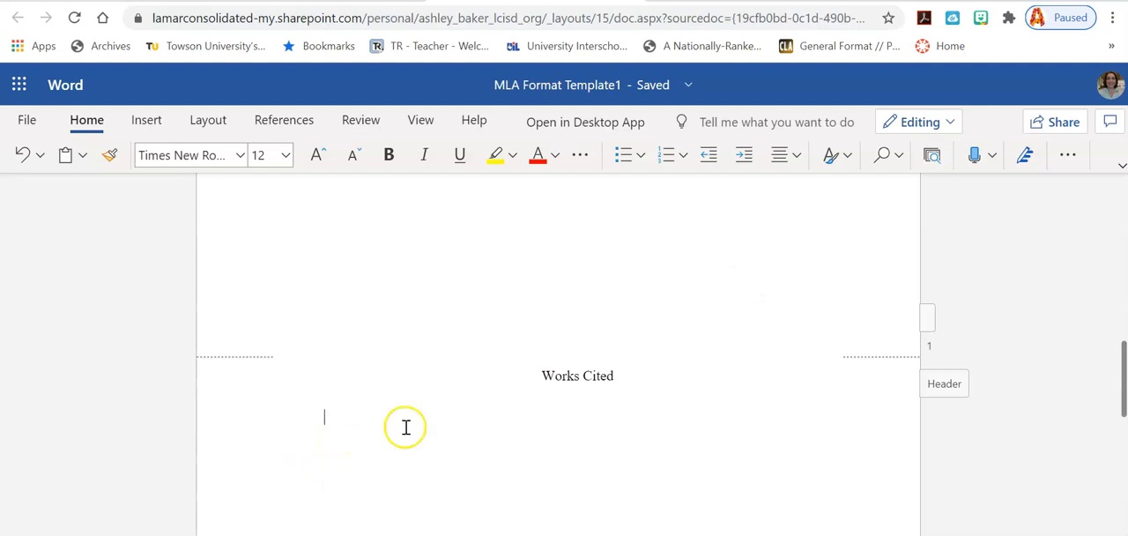
left_click(1067, 156)
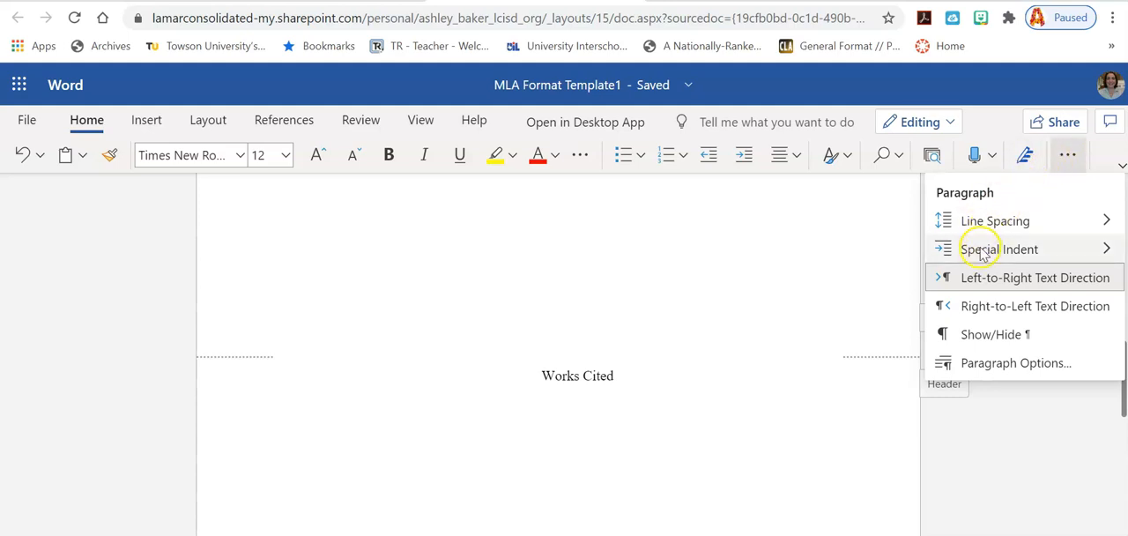
mouse_move(982, 253)
left_click(881, 339)
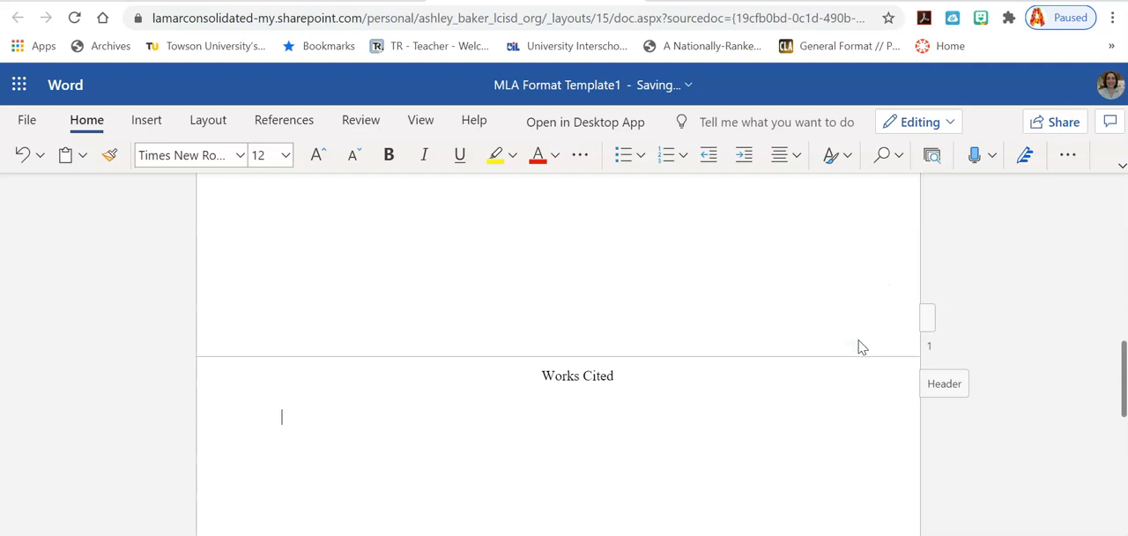
left_click(847, 362)
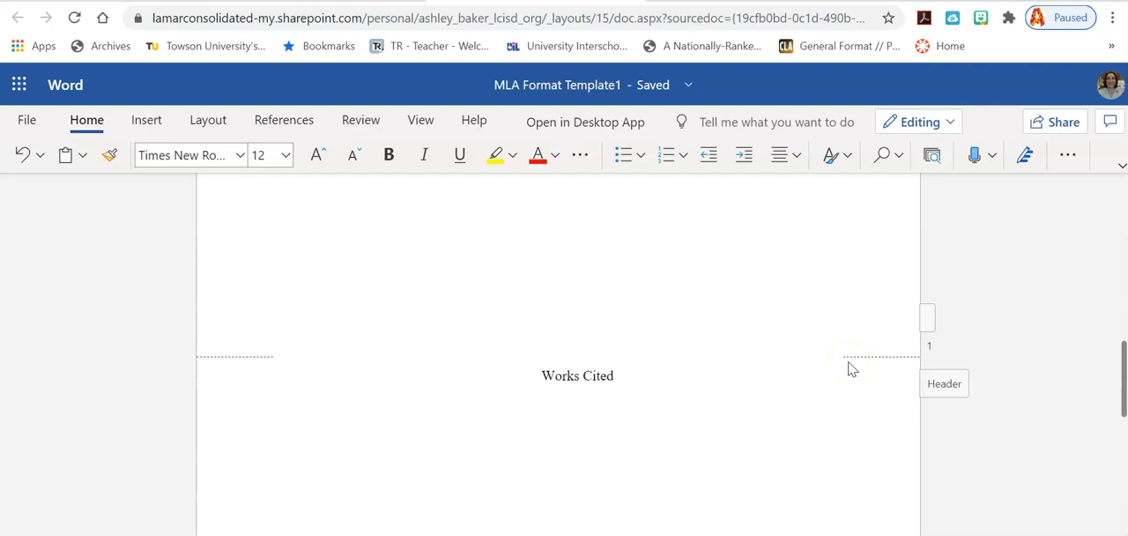
type("Bkdiflif e")
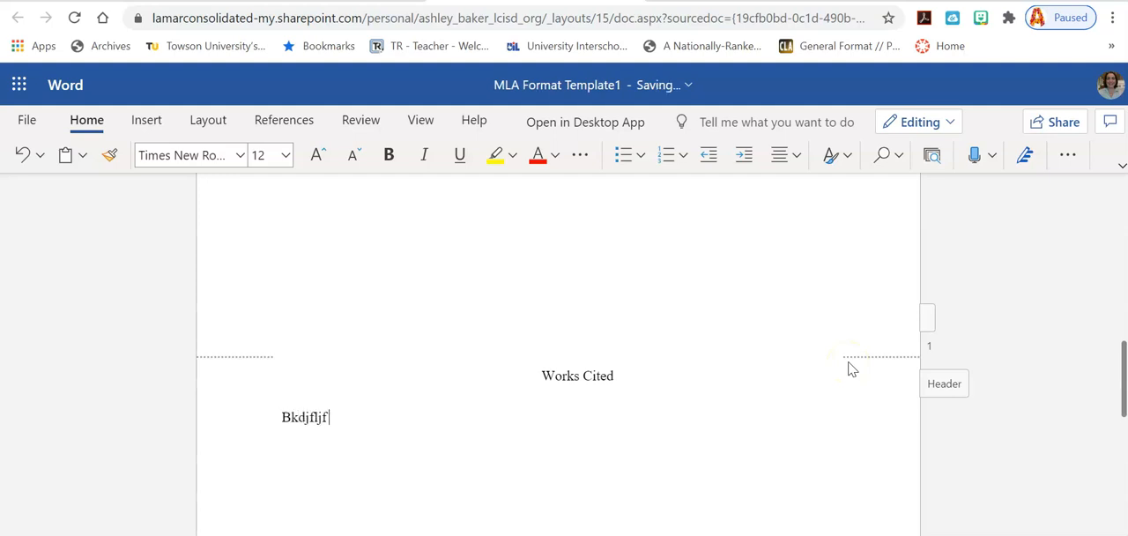
key("BackSpace")
key("BackSpace")
key("BackSpace")
key("BackSpace")
key("BackSpace")
key("BackSpace")
key("BackSpace")
key("BackSpace")
key("BackSpace")
key("BackSpace")
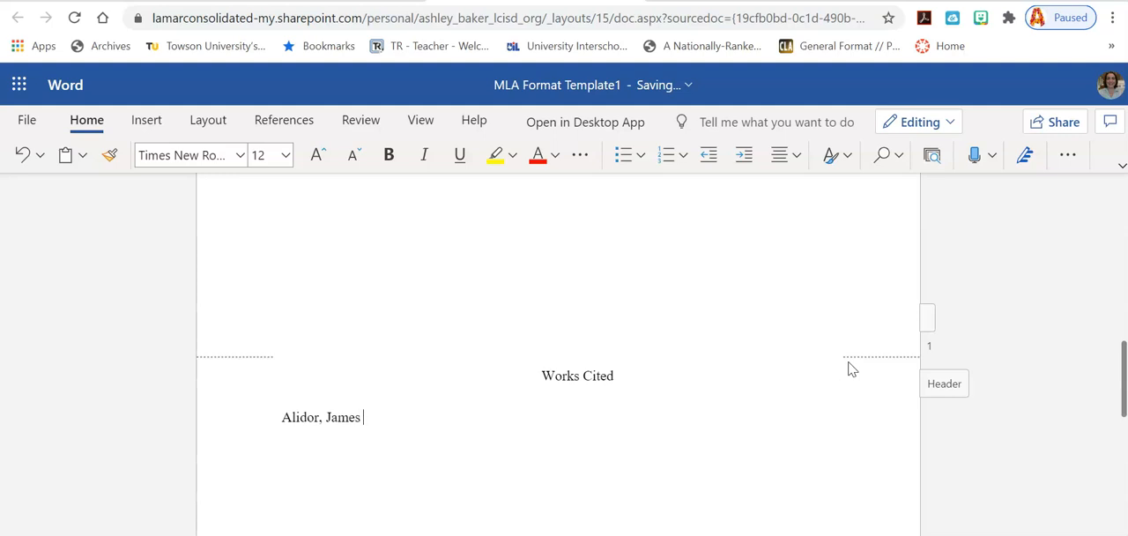
Step: Begin the first Works Cited entry with an author's name, last name first and separated by a comma
type(" 'djfg 'jgjgdkgj   ")
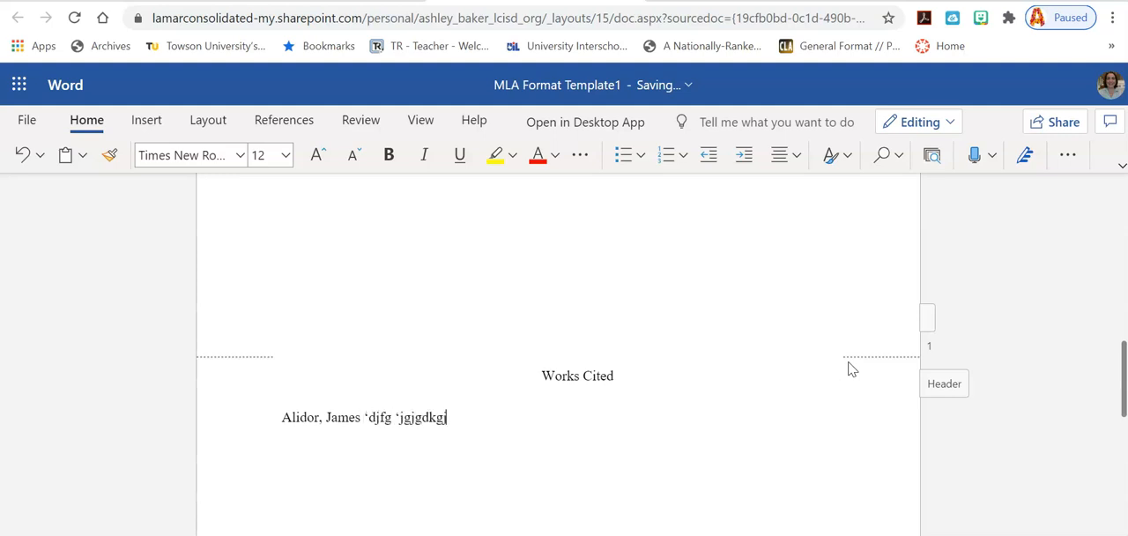
type("lkdjkkkkkkkk")
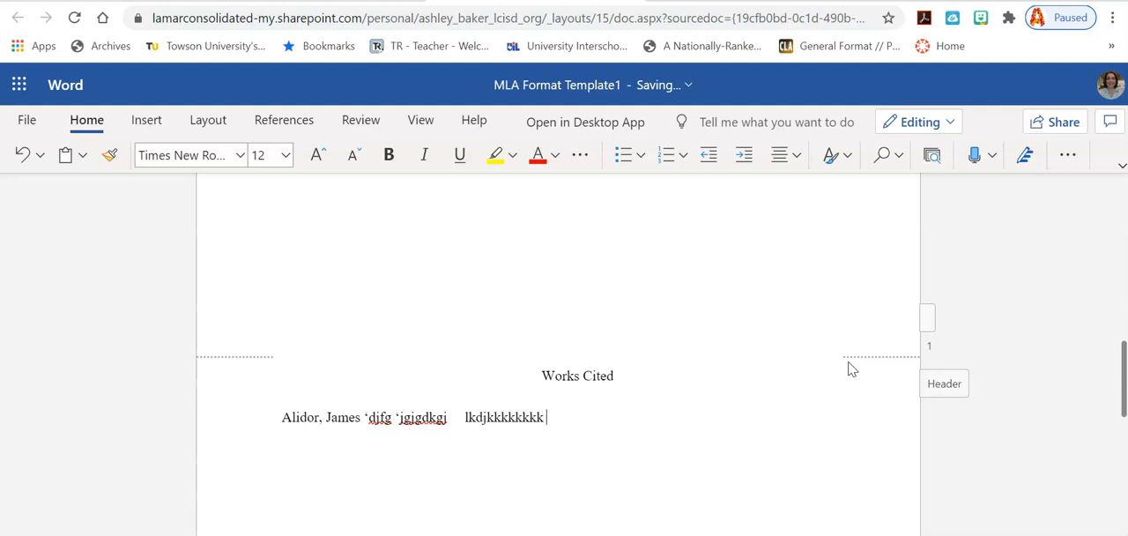
type("k djsf;sjdg  ;ldkfjsd")
type("  dfjsd;jf dfs;djf;sd")
type(" dfksdfk;s df fk")
type(" fdgk;kg")
type(" ;dfgka;sgk  l;fjkg; g")
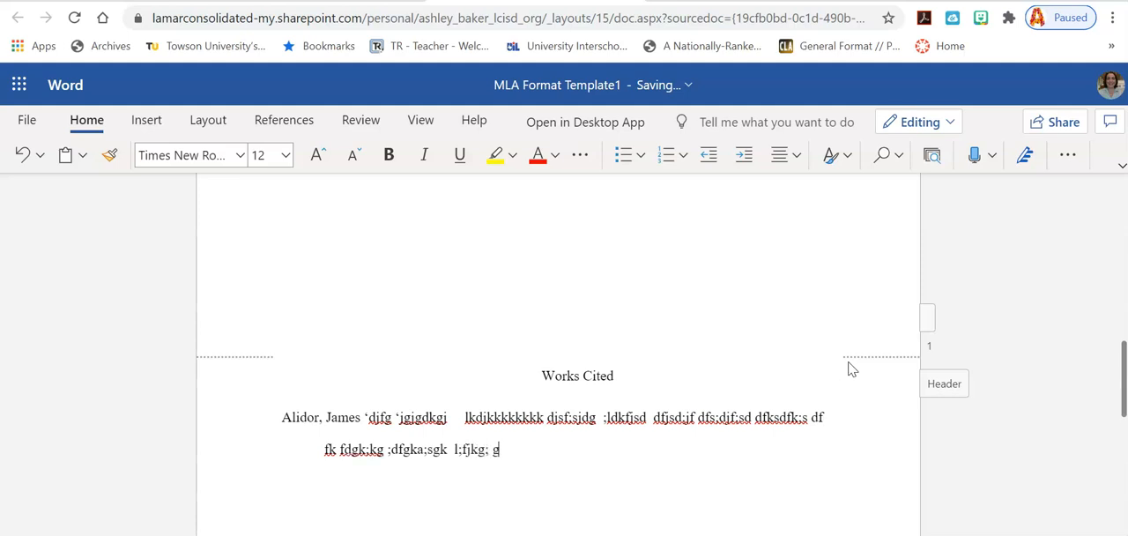
type(" sfj'sdj.")
Step: Start a second Works Cited entry on a new line with another author's name, last name first, followed by "l;ksdfj"
key("Return")
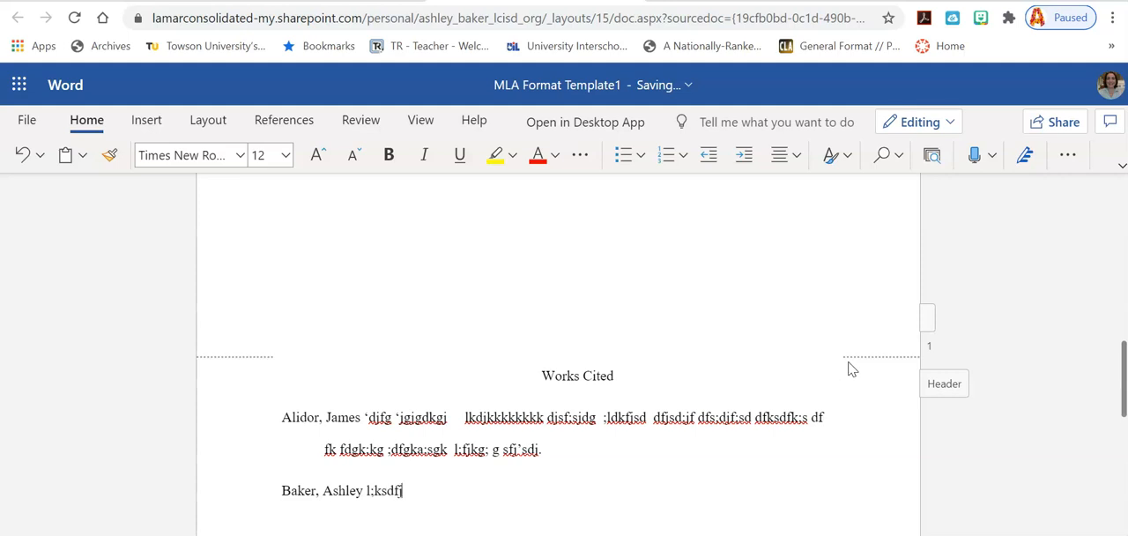
type(" ;j;sdjkfj wejjf")
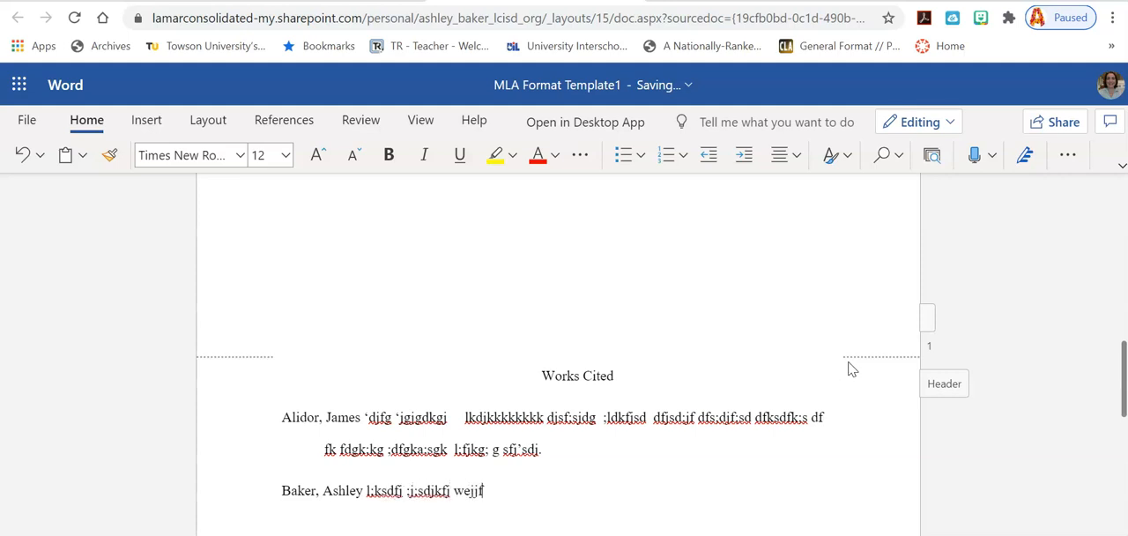
type(" fak;fdk 'eja;jd ;ajf")
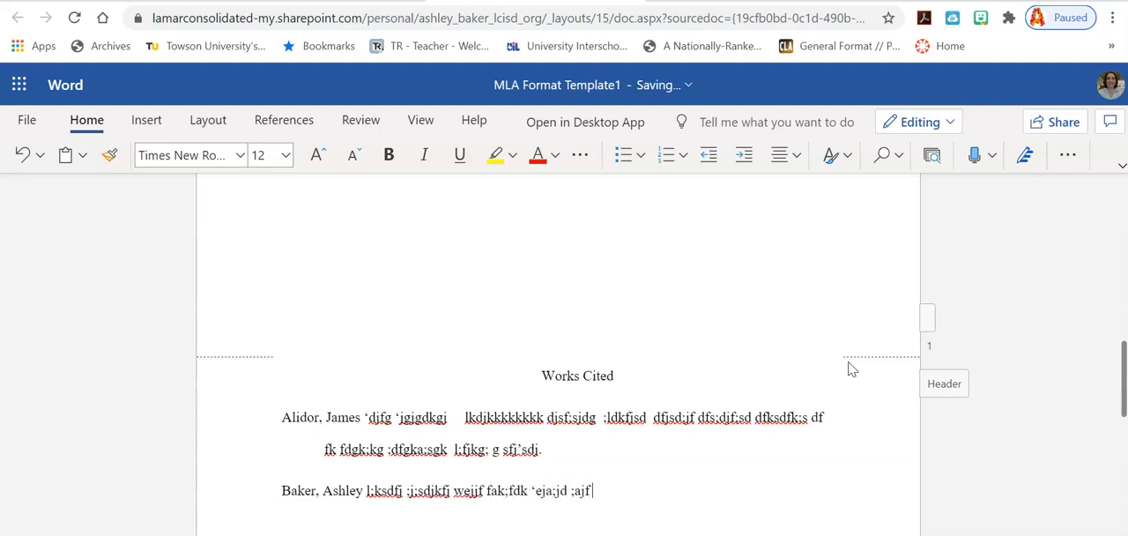
type("  ;'djf;akgj         ;djf;j; d;j;'dasjg")
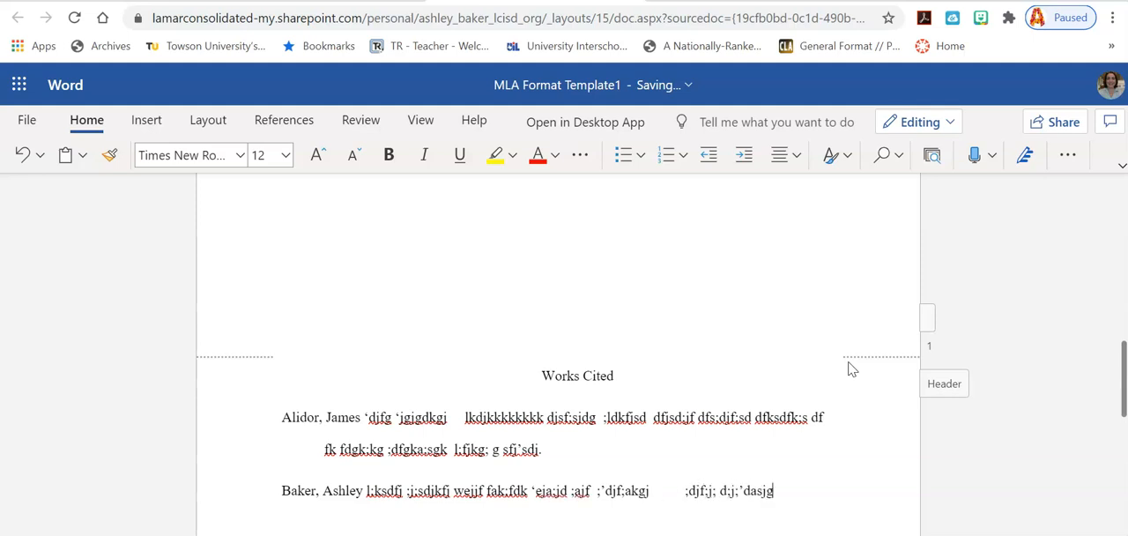
type(";g")
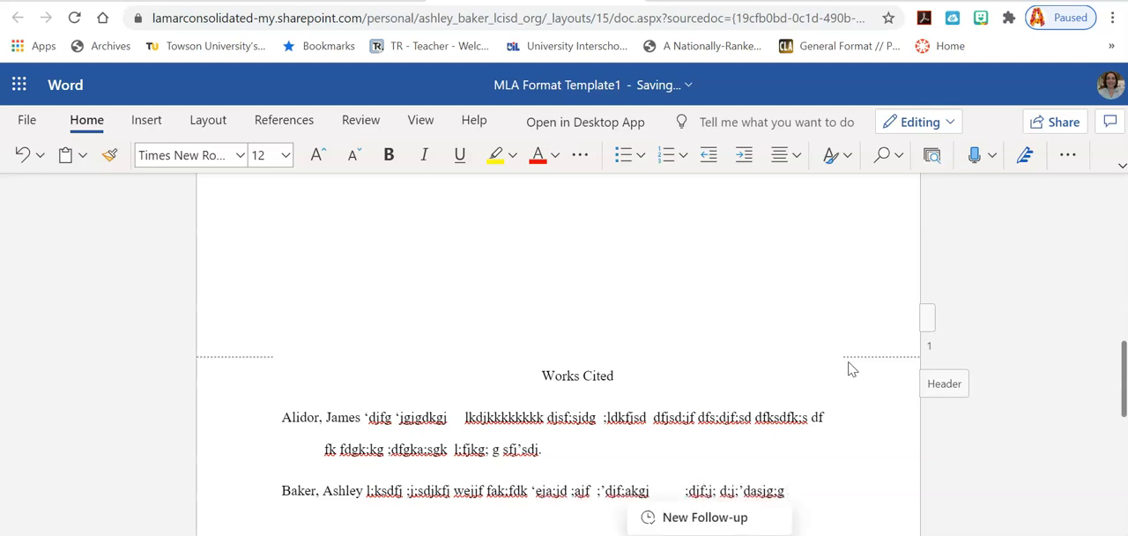
type("ksljdfklj")
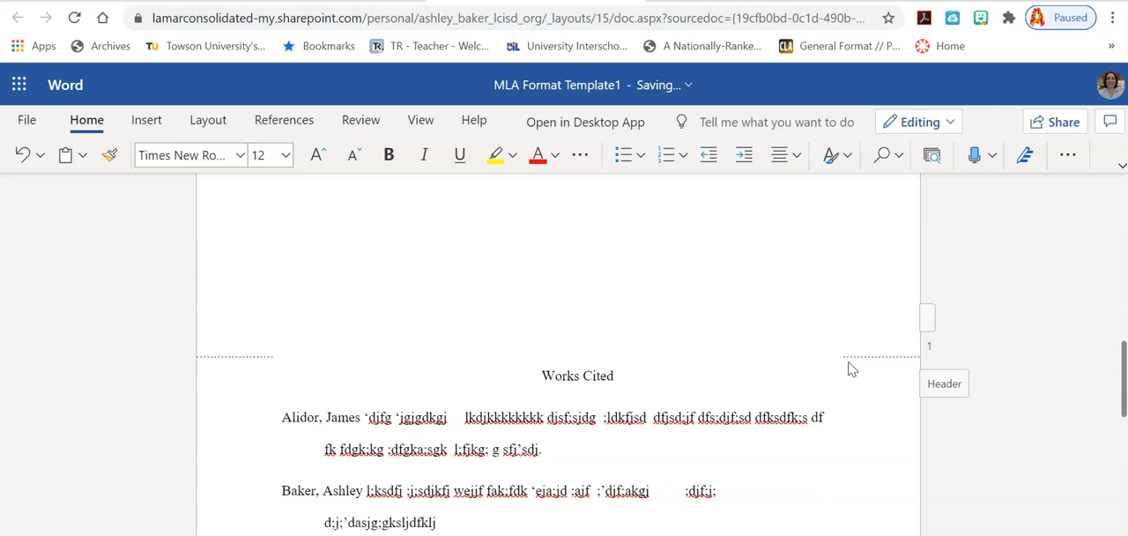
type(".")
Step: Carry the second Works Cited entry onto its indented second line with the placeholder text "jksjfs jdgjs;;"
key("Return")
key("Return")
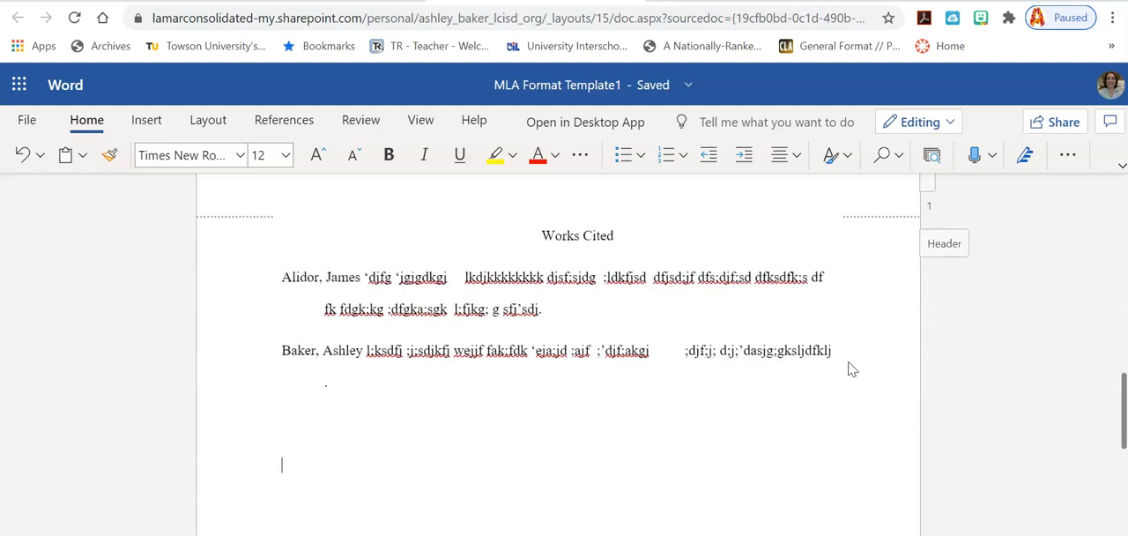
key("BackSpace")
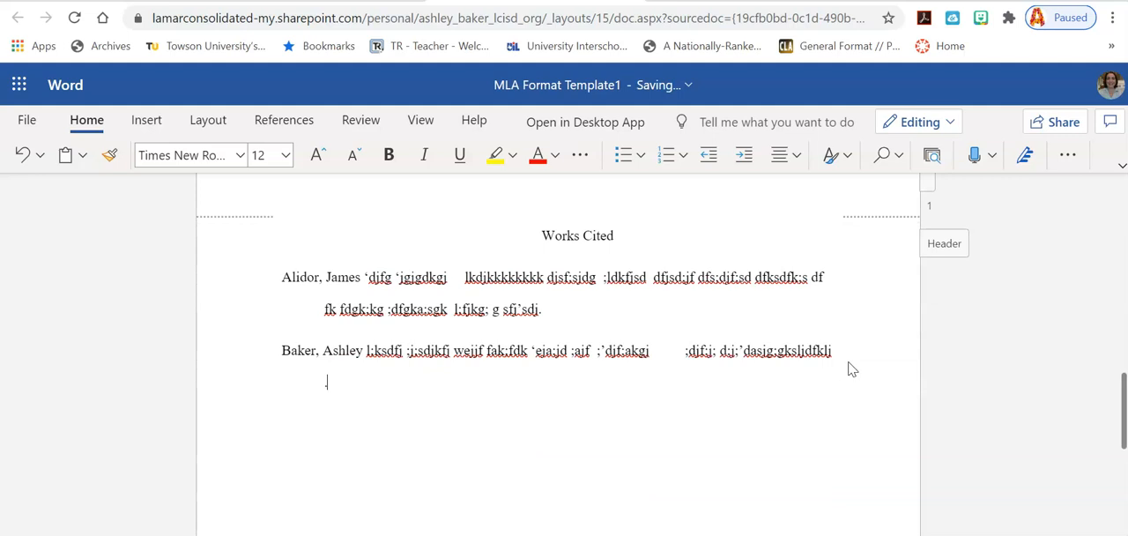
type("jksjfs jdgjs;;")
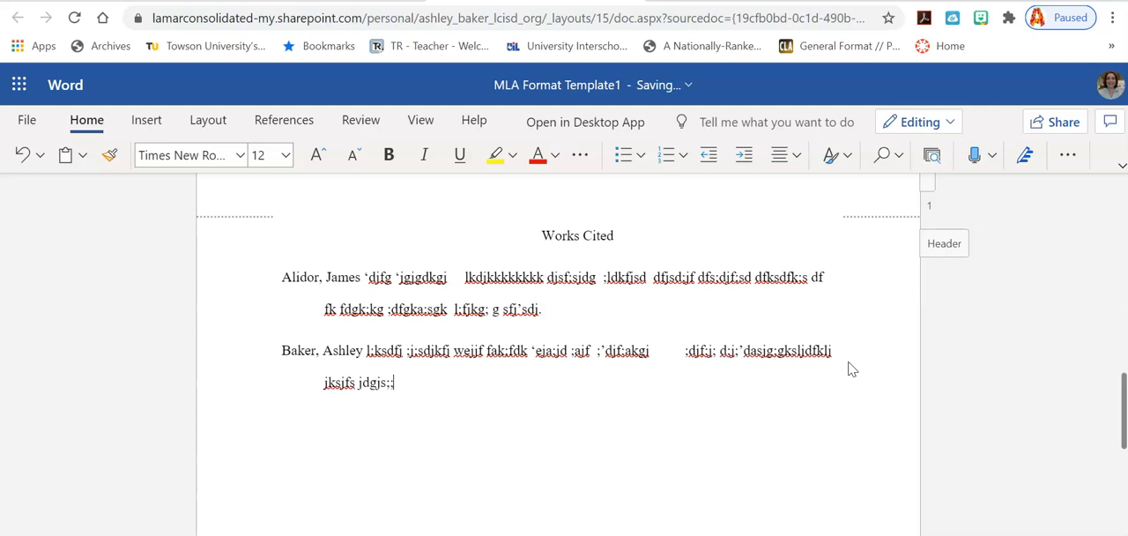
Step: Add a third Works Cited entry on a new line with an author's name, last name first, followed by placeholder letters
key("Return")
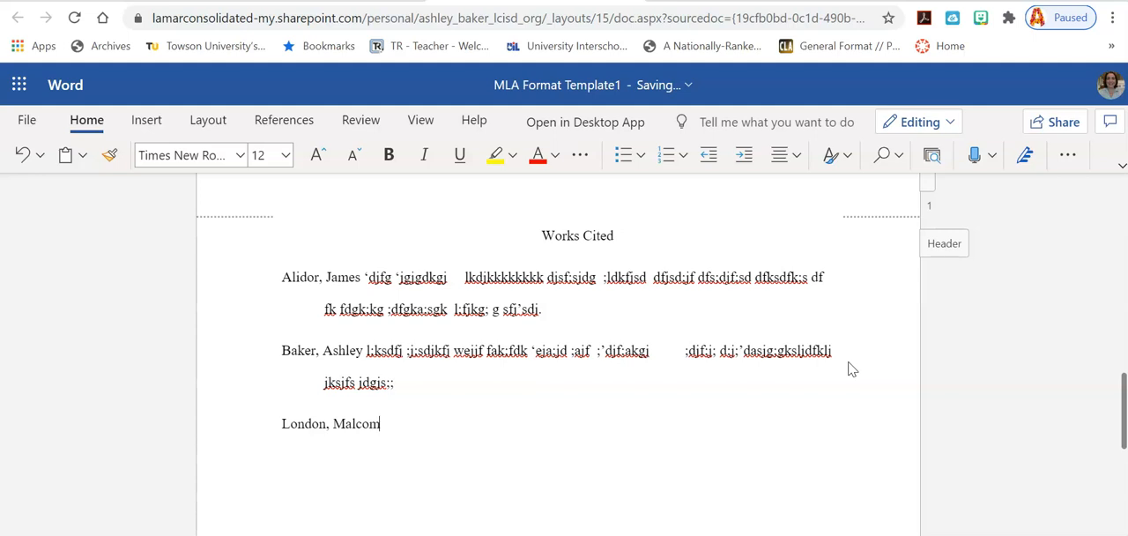
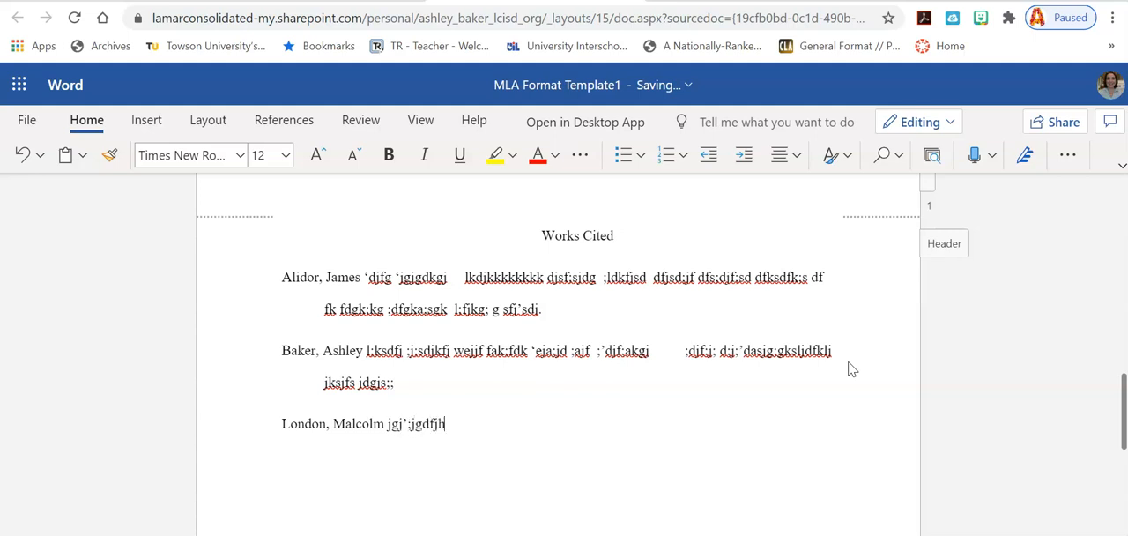